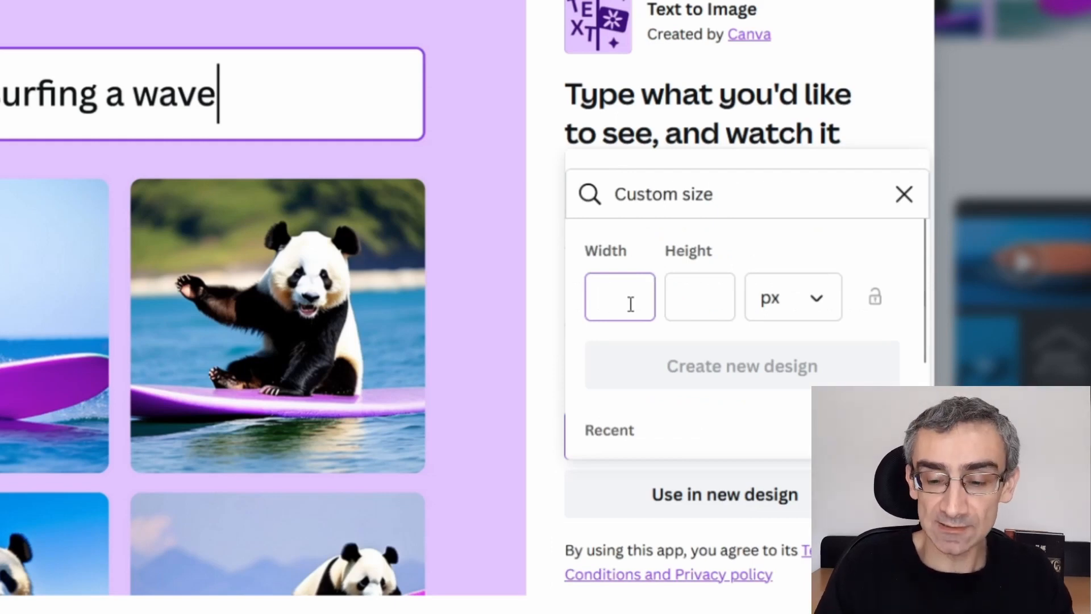
Create a new custom-size design of 2500 × 3500 px.
{"action": "type", "text": "2500"}
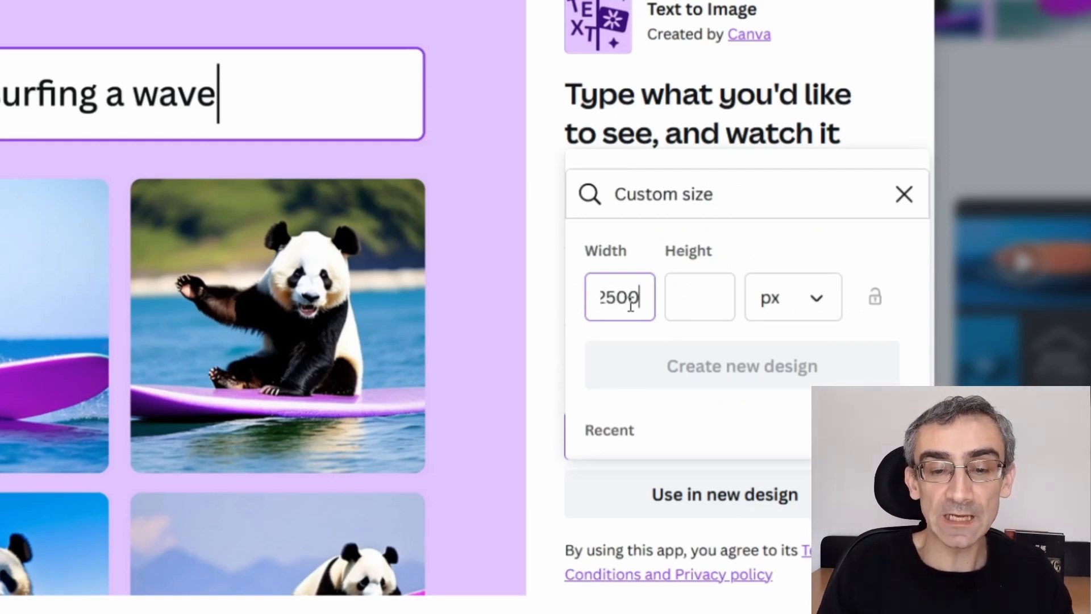
{"action": "left_click", "coordinate": [725, 293]}
{"action": "type", "text": "35"}
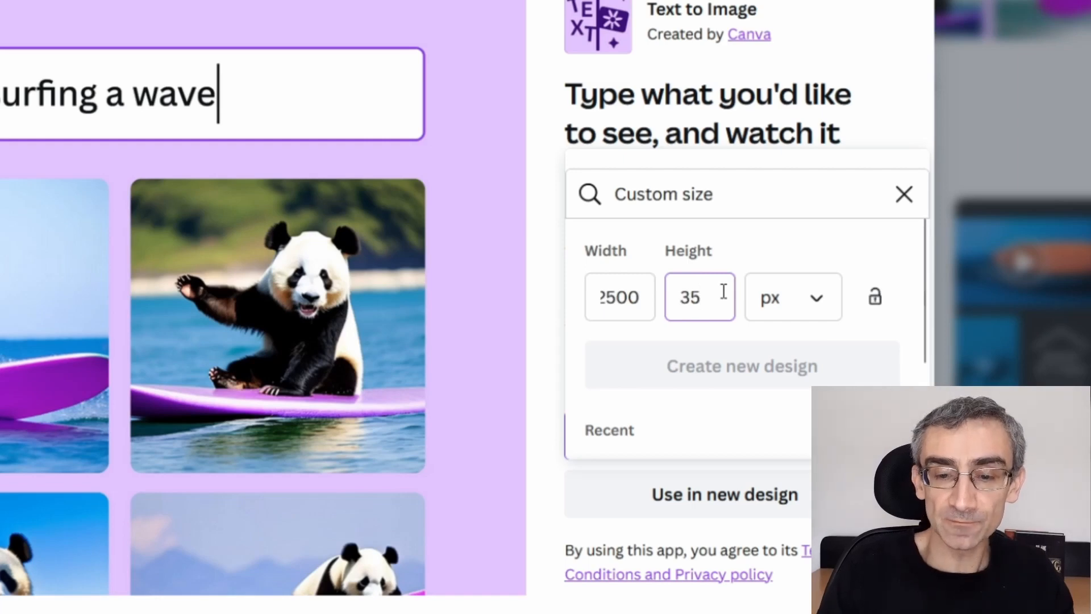
{"action": "type", "text": "00"}
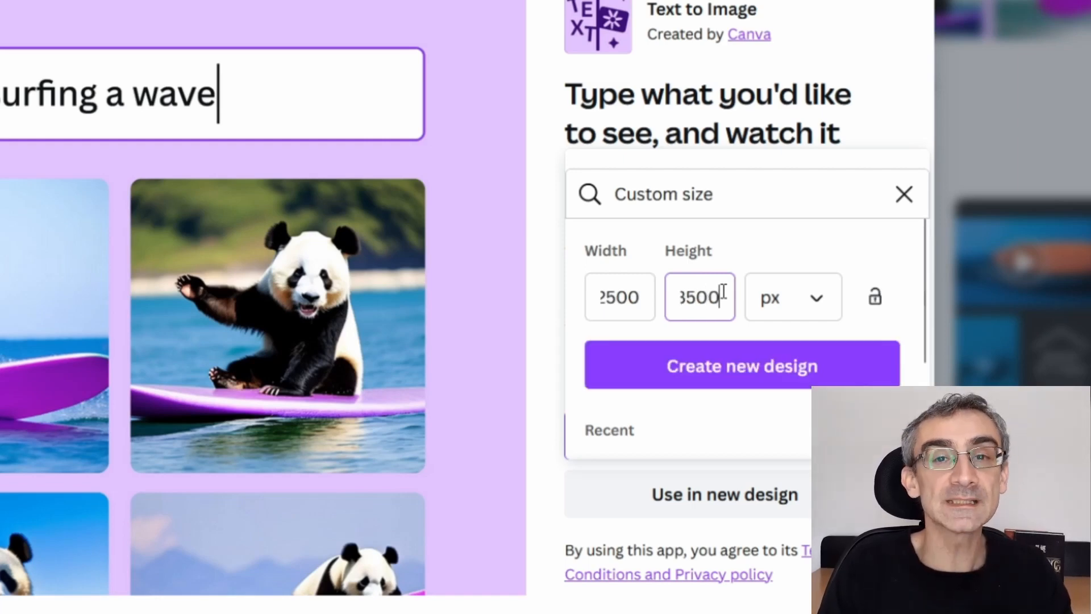
{"action": "left_click", "coordinate": [760, 377]}
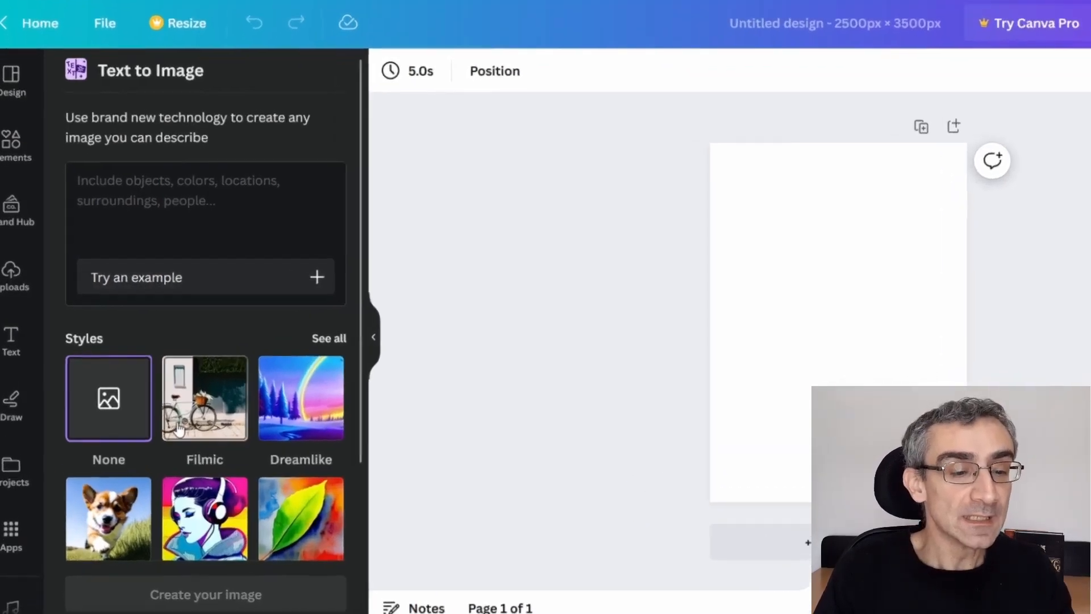
Generate images in Portrait aspect ratio from the prompt "miko, anime girls, Japanese kimono, white background".
{"action": "scroll", "coordinate": [316, 434], "scroll_direction": "down", "scroll_amount": 2}
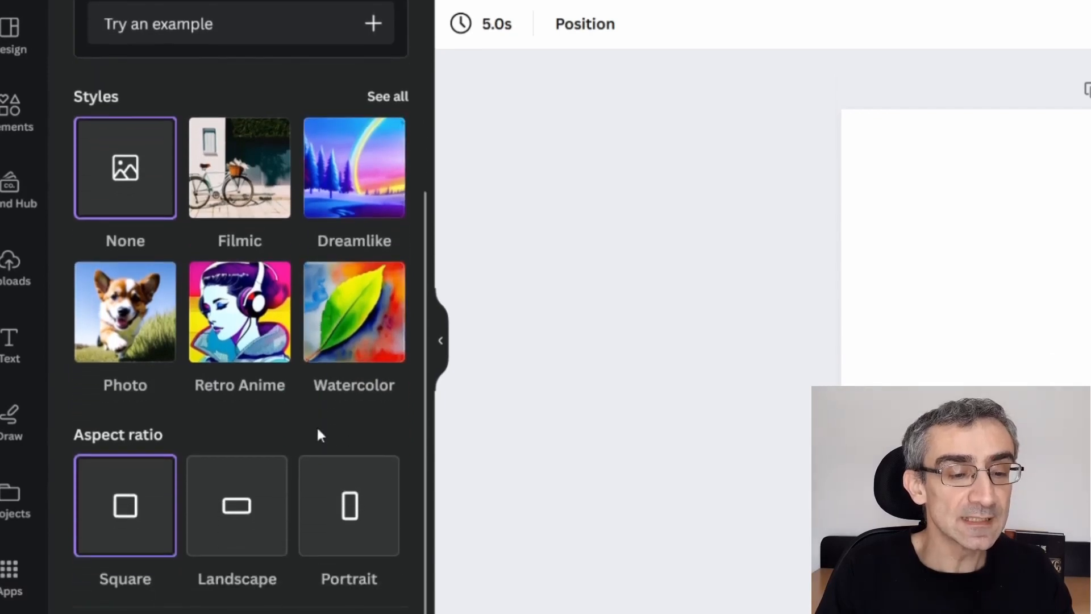
{"action": "left_click", "coordinate": [355, 524]}
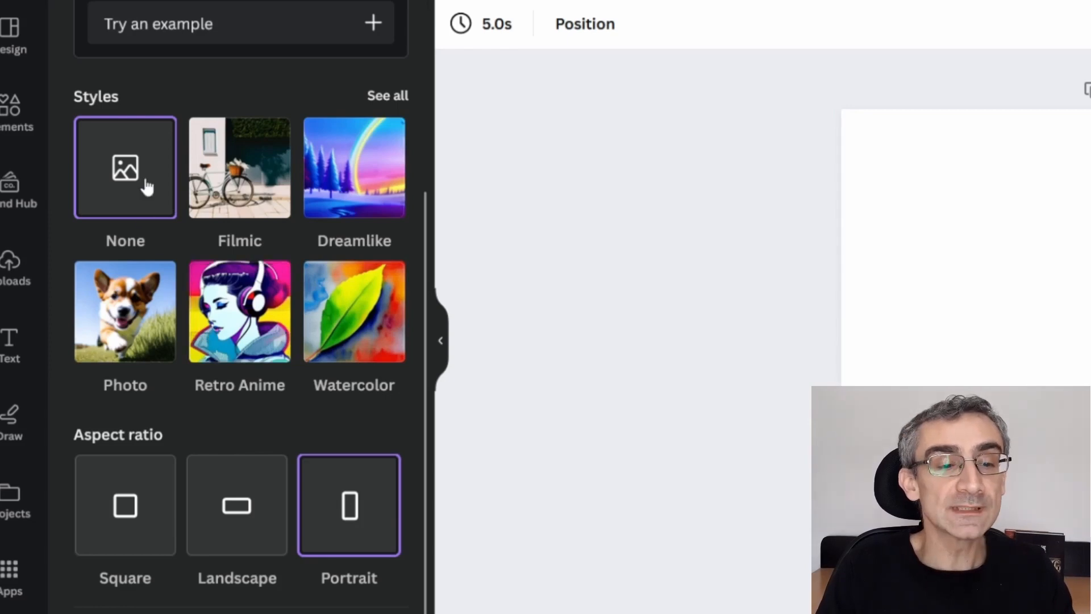
{"action": "scroll", "coordinate": [264, 341], "scroll_direction": "up", "scroll_amount": 4}
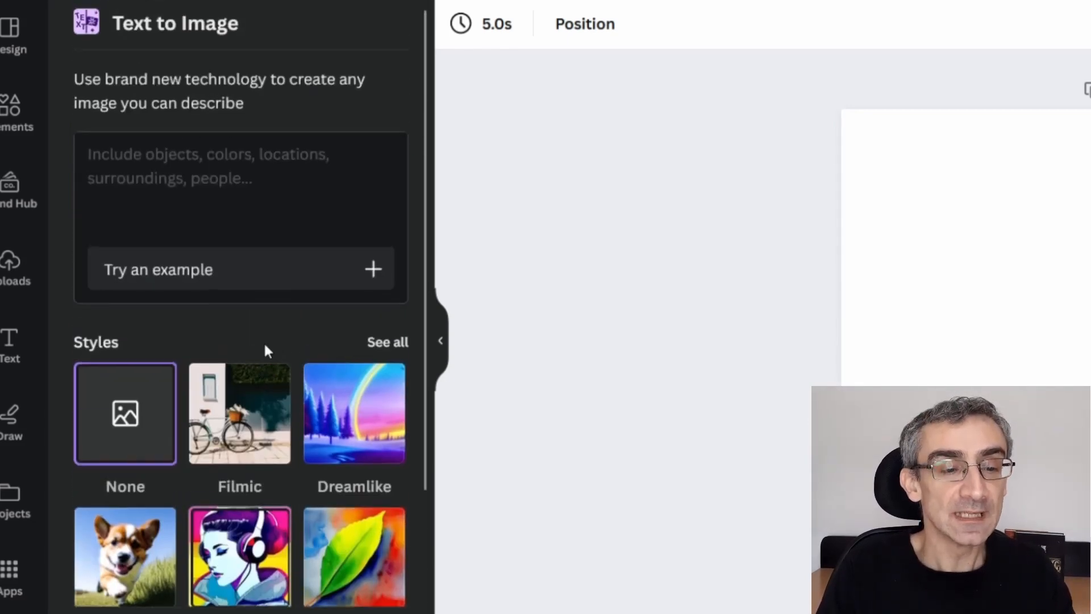
{"action": "left_click", "coordinate": [216, 170]}
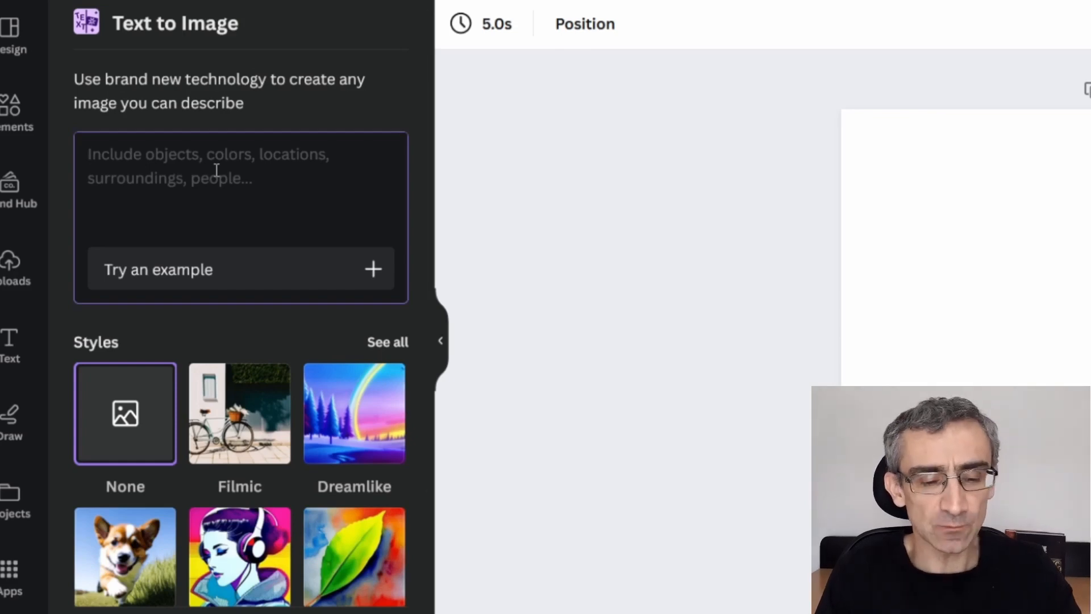
{"action": "type", "text": "miko, anime girls, Japanese kimono, white background"}
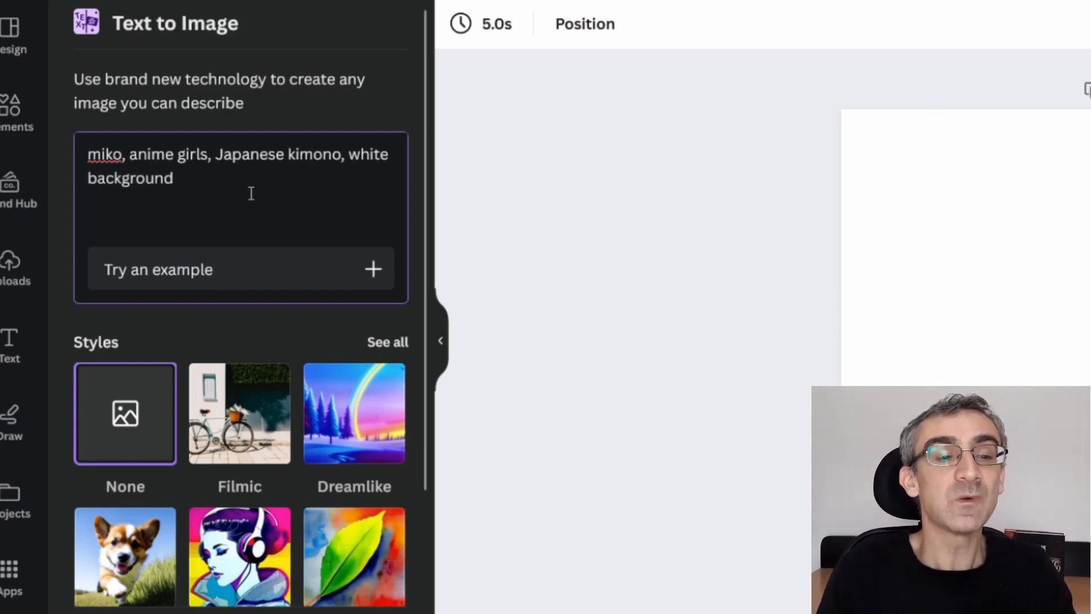
{"action": "left_click_drag", "start_coordinate": [358, 158], "coordinate": [363, 189]}
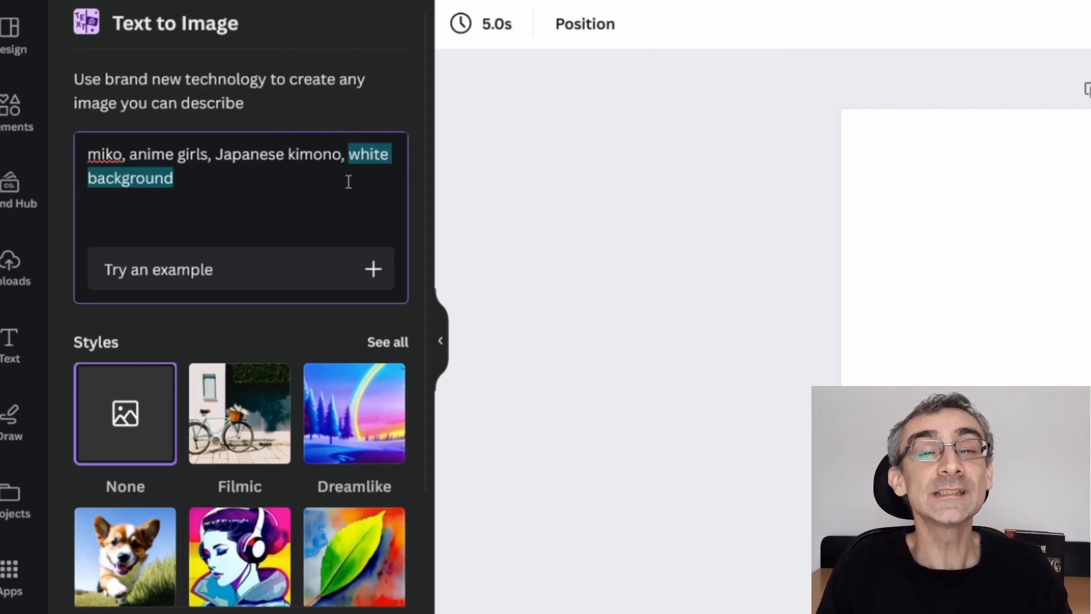
{"action": "left_click", "coordinate": [285, 201]}
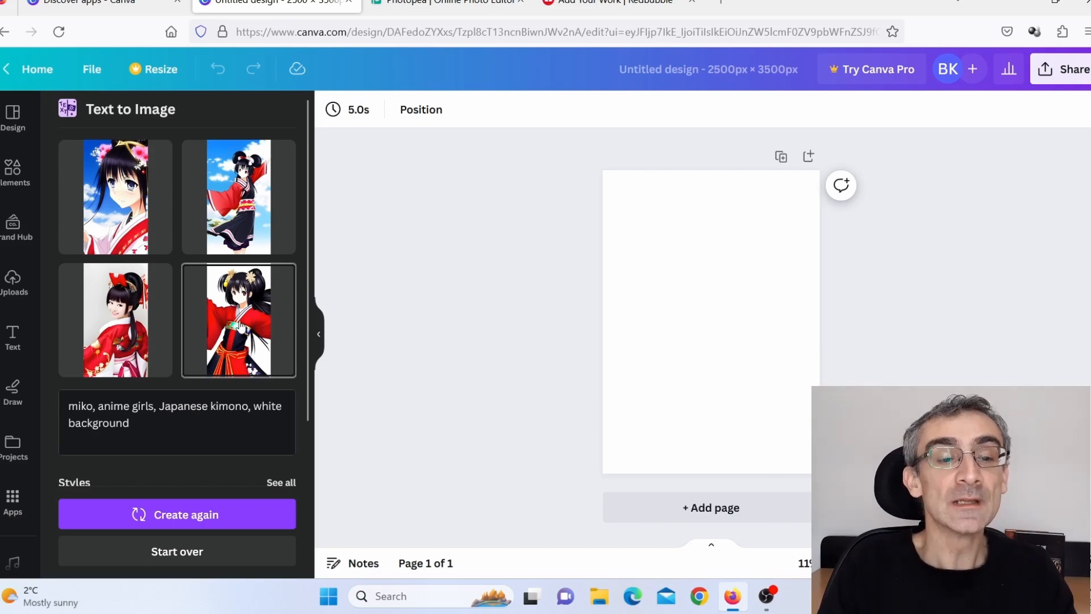
Fill the page with the generated anime girl in a red kimono on white, and generate another set of images.
{"action": "left_click_drag", "start_coordinate": [243, 328], "coordinate": [617, 268]}
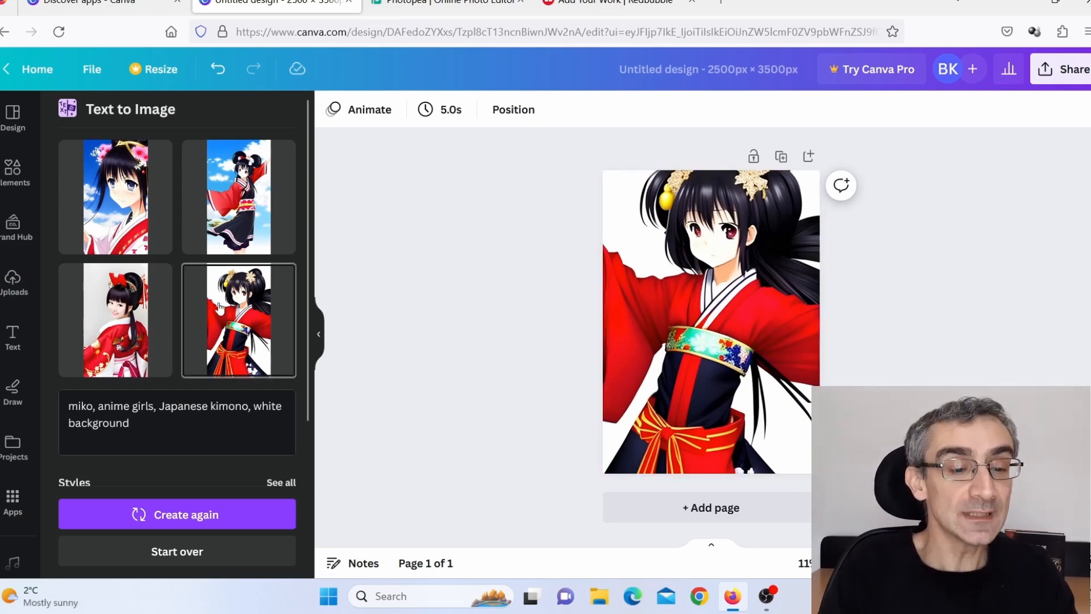
{"action": "left_click", "coordinate": [200, 515]}
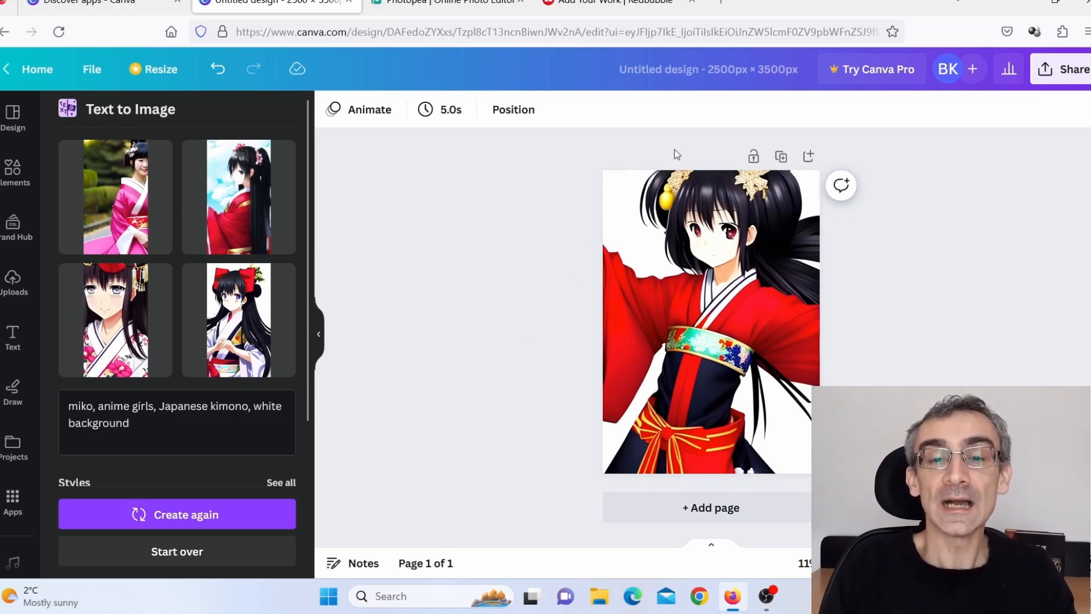
Rename the design as anime.
{"action": "left_click", "coordinate": [723, 67]}
{"action": "key", "text": "BackSpace"}
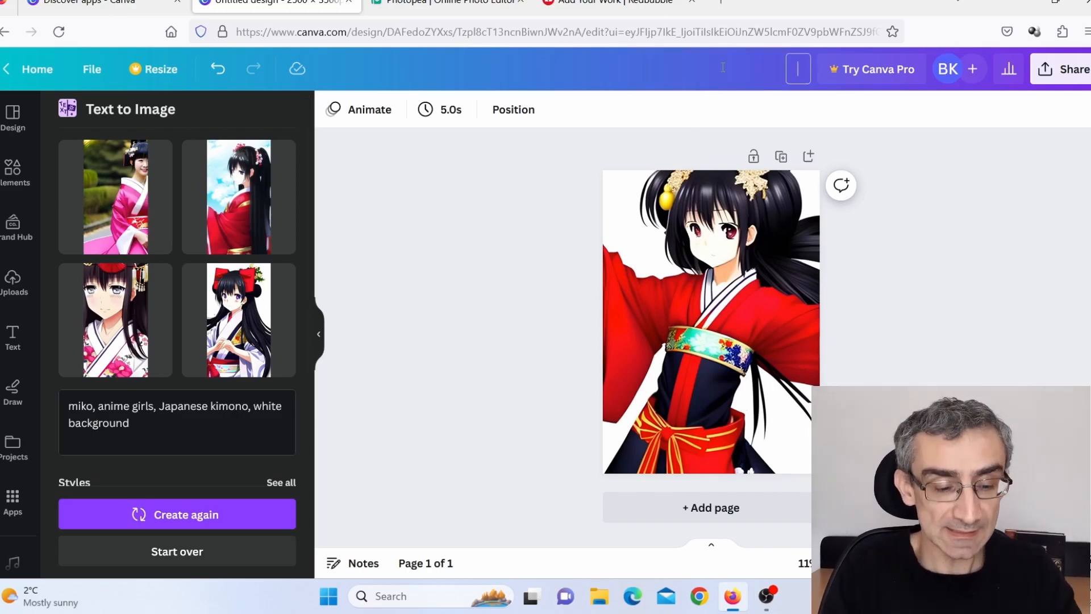
{"action": "type", "text": "anime"}
{"action": "key", "text": "Return"}
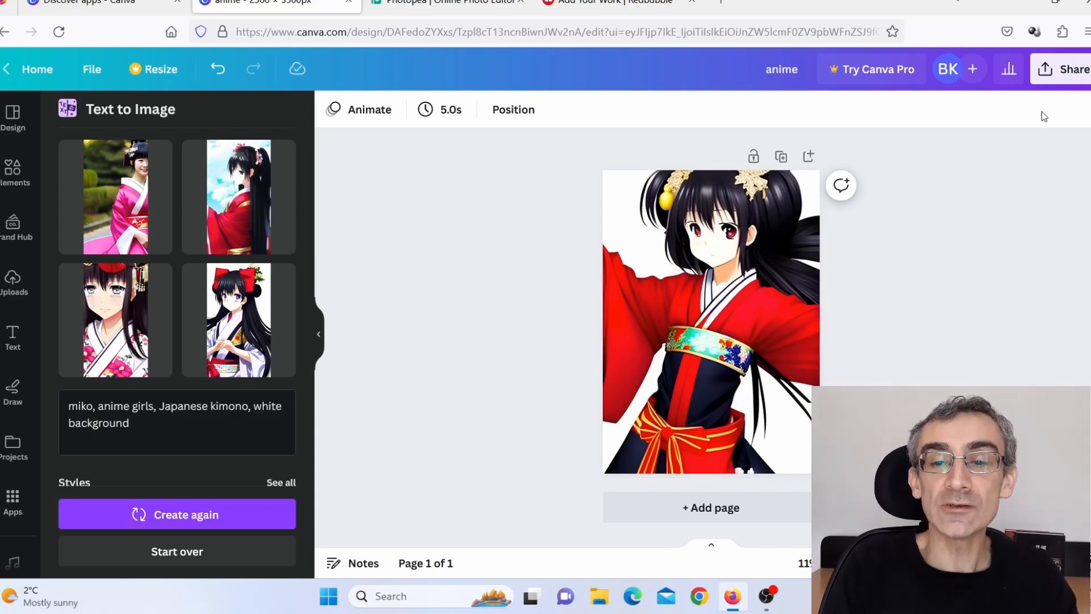
Download the design as a PNG file.
{"action": "left_click", "coordinate": [1074, 74]}
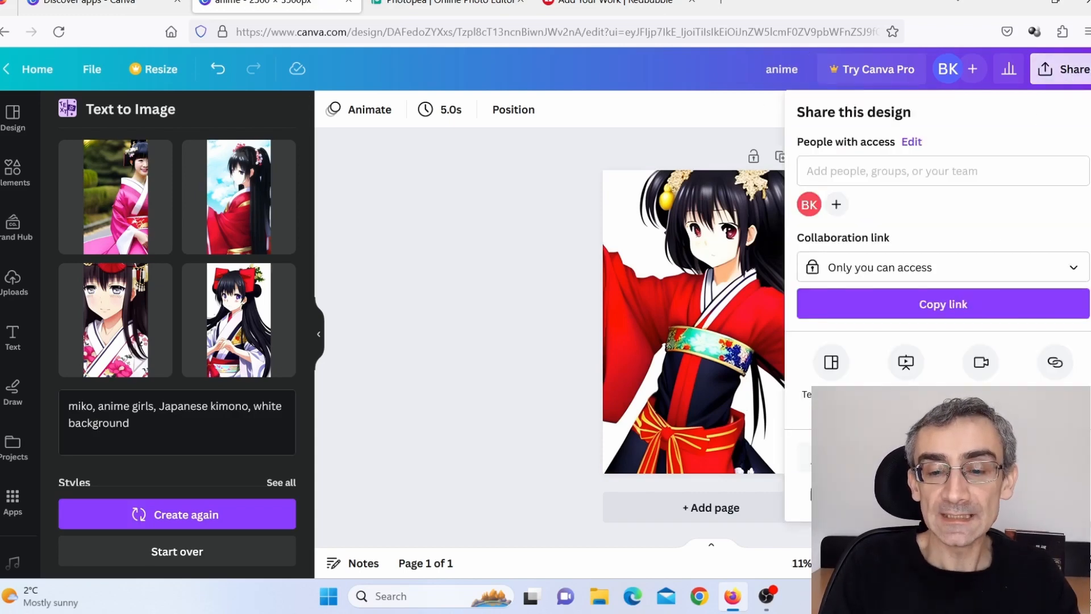
{"action": "left_click", "coordinate": [909, 457]}
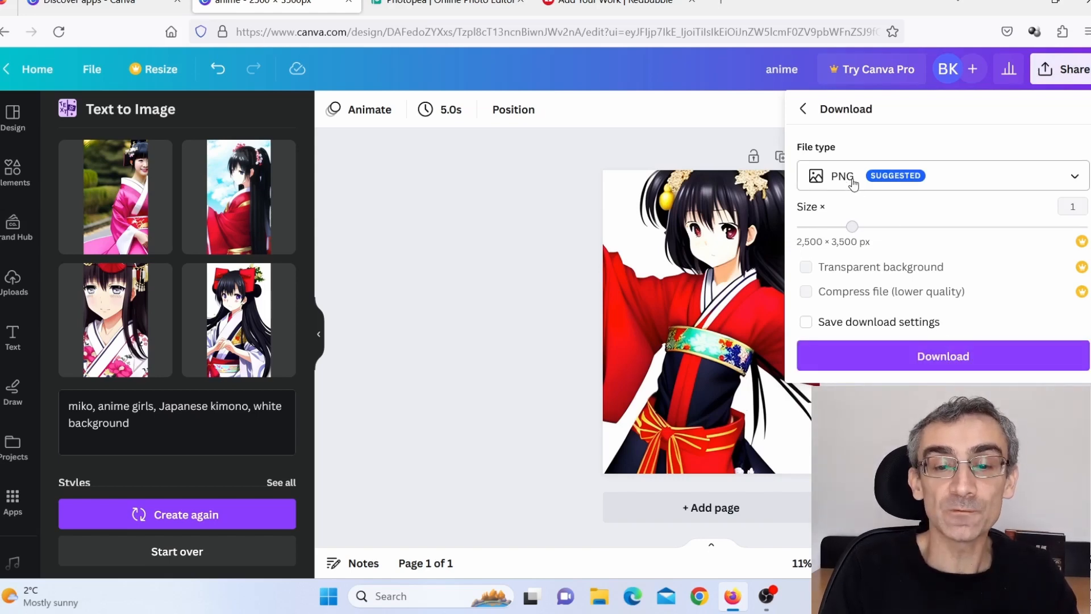
{"action": "left_click", "coordinate": [947, 356]}
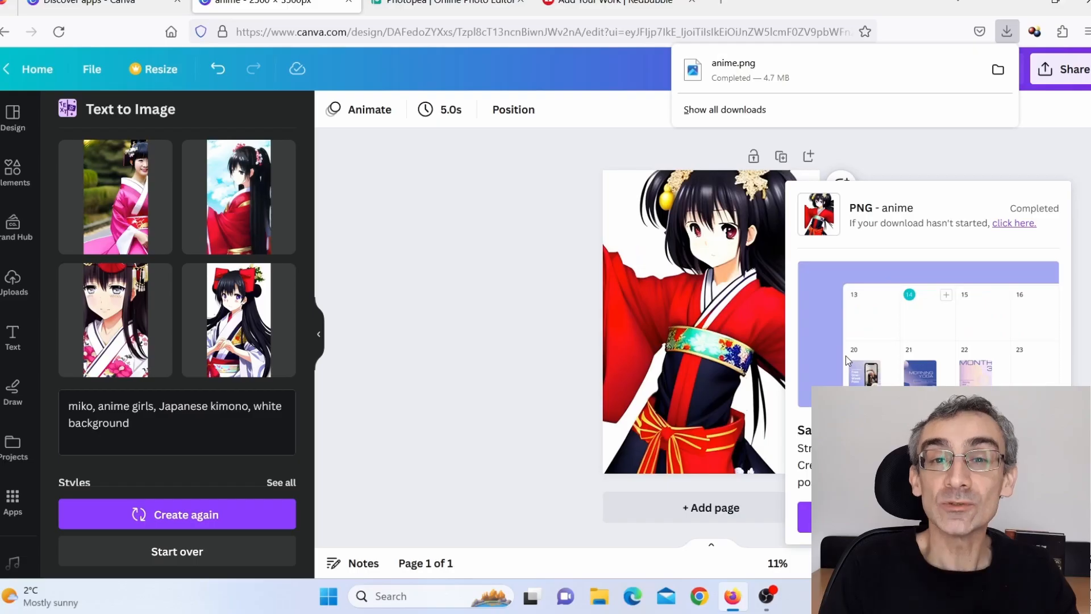
Switch to Photopea and open the downloaded anime image from the computer.
{"action": "left_click", "coordinate": [425, 4]}
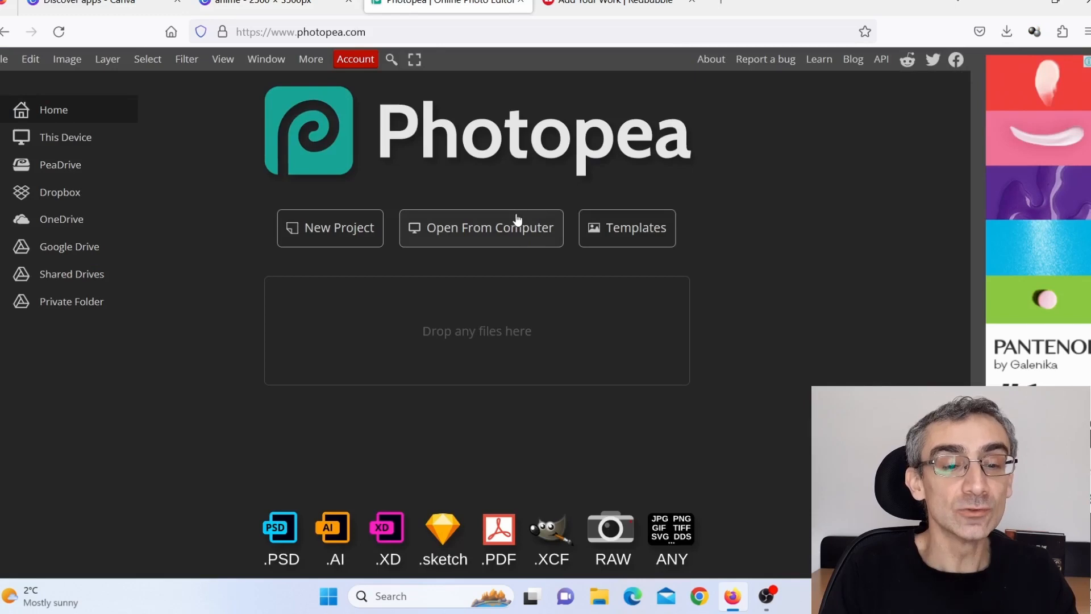
{"action": "left_click", "coordinate": [473, 231]}
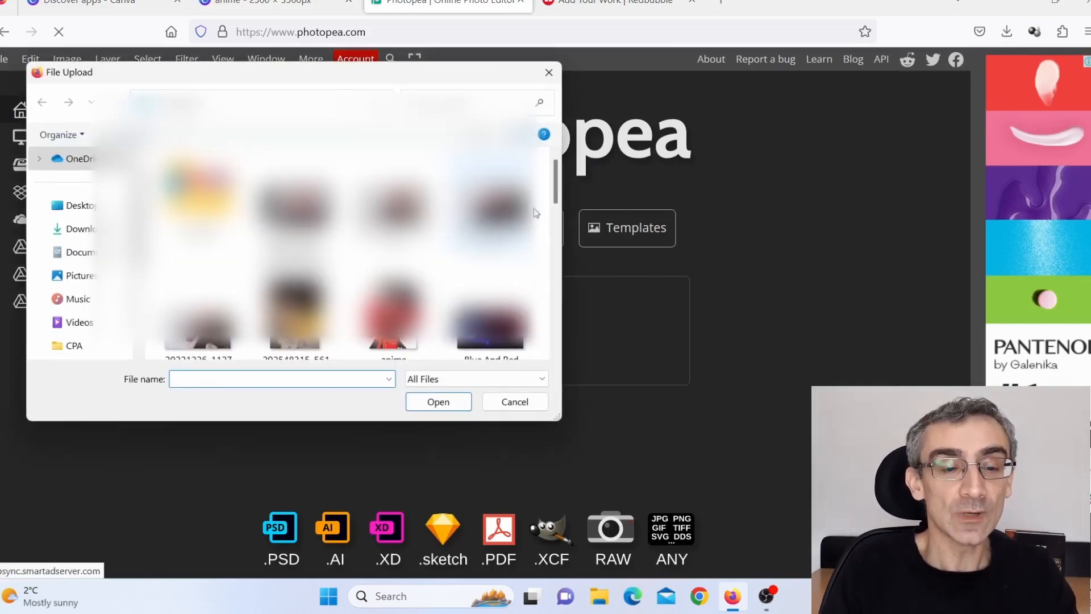
{"action": "double_click", "coordinate": [391, 323]}
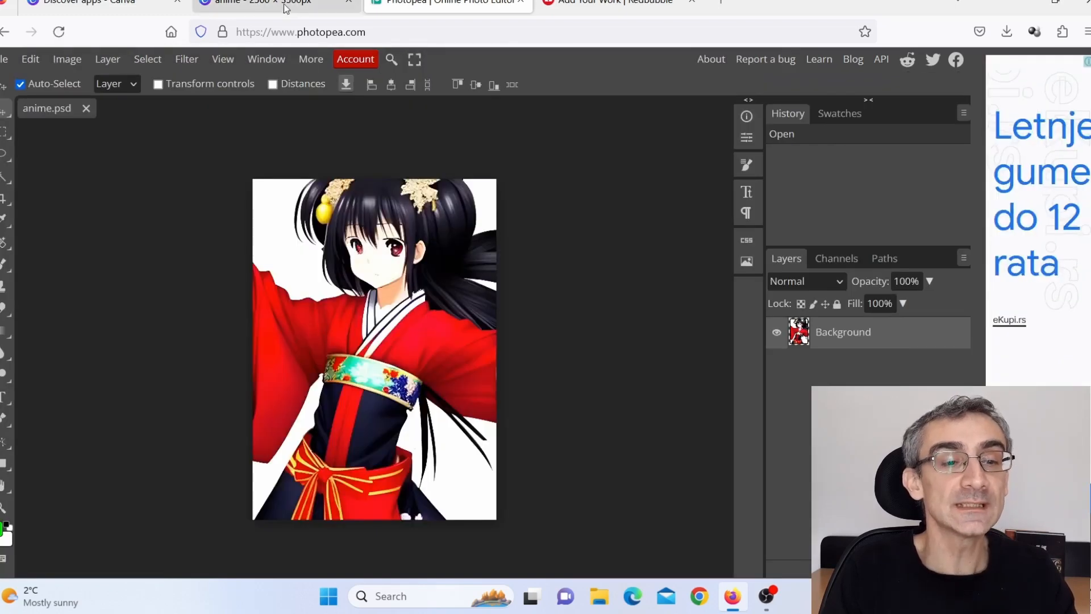
Compare the Canva design with the opened image and review the "white background" part of the prompt.
{"action": "left_click", "coordinate": [267, 4]}
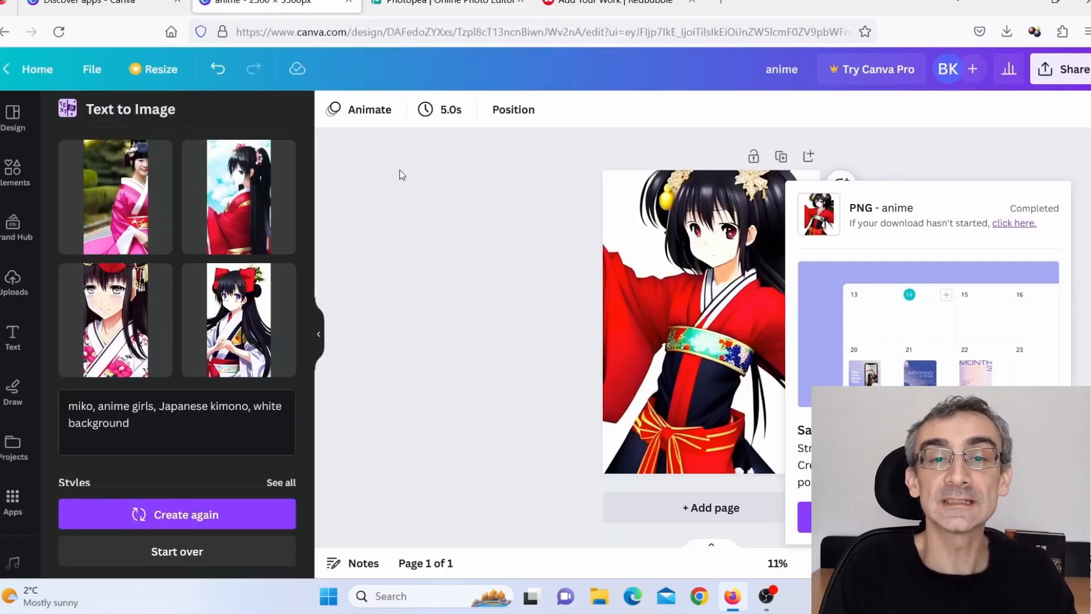
{"action": "left_click", "coordinate": [432, 5]}
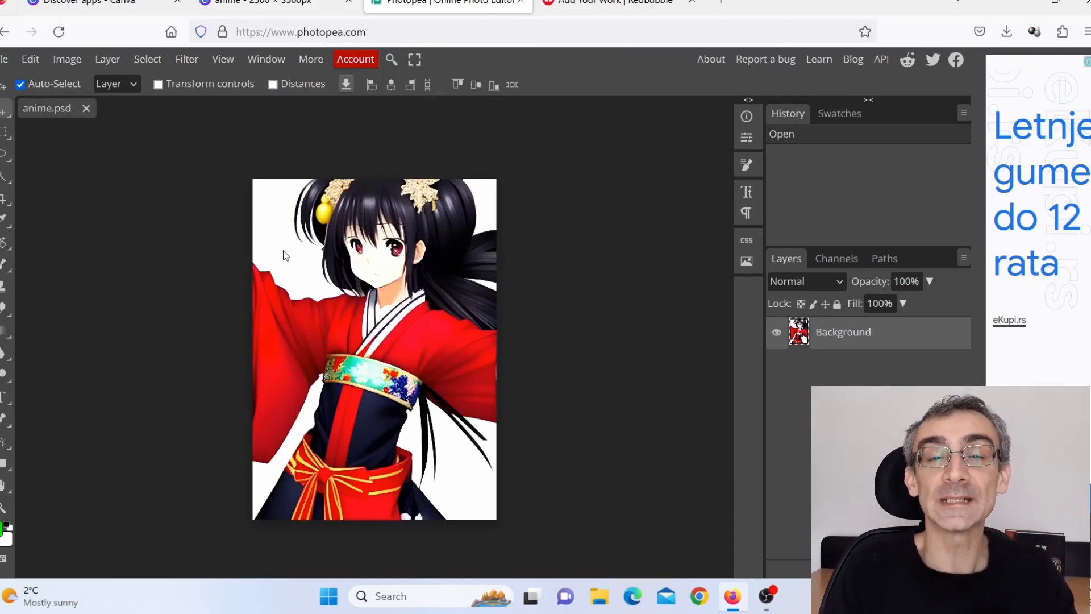
{"action": "left_click", "coordinate": [265, 5]}
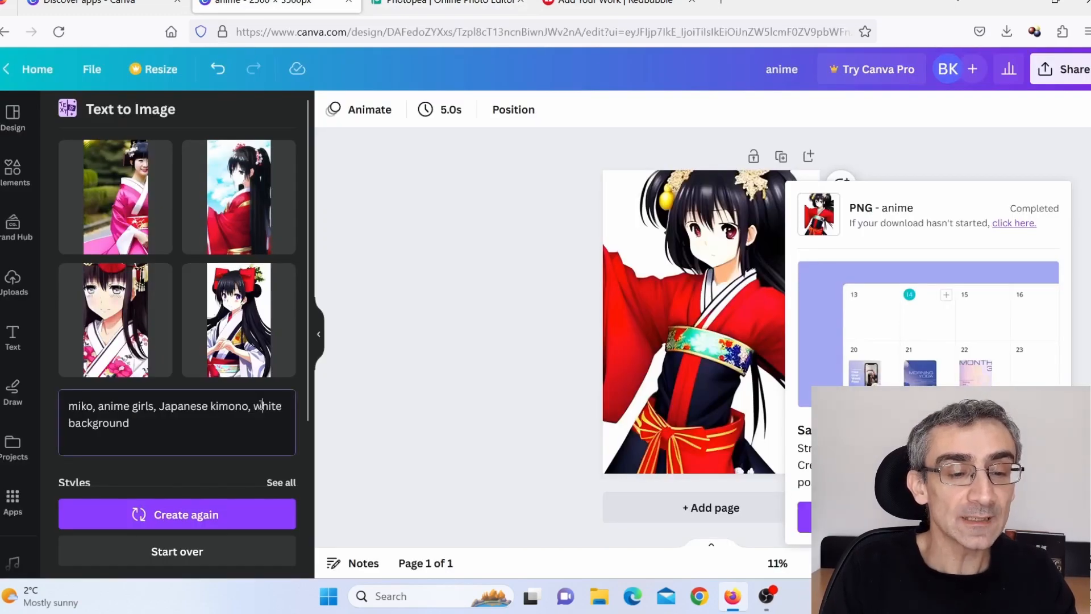
{"action": "left_click_drag", "start_coordinate": [262, 405], "coordinate": [277, 443]}
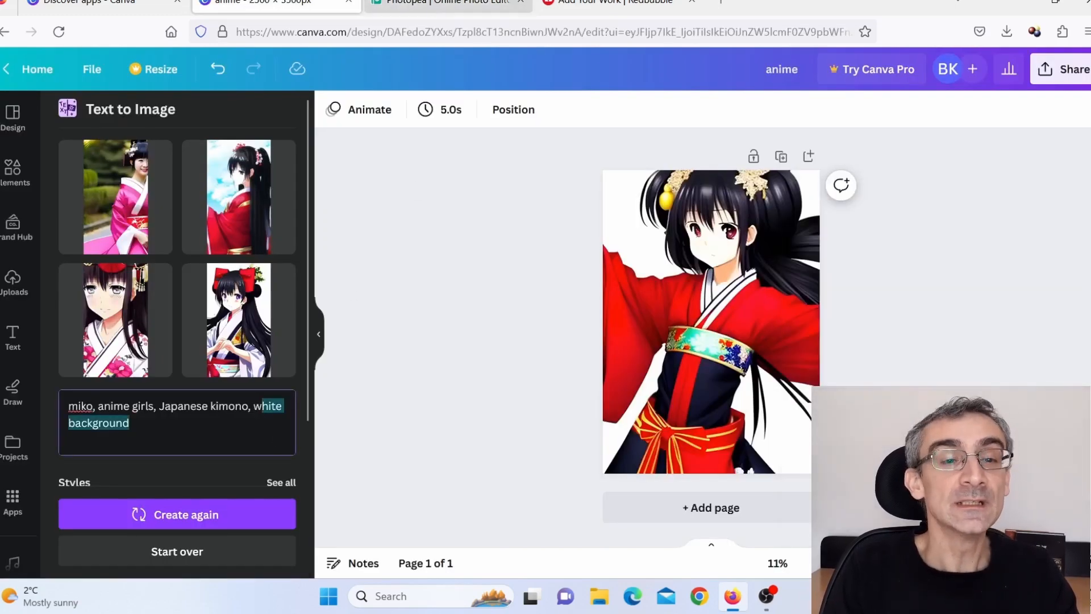
Switch to Photopea and erase the white background at the image's upper left using a Magic Wand selection.
{"action": "left_click", "coordinate": [447, 4]}
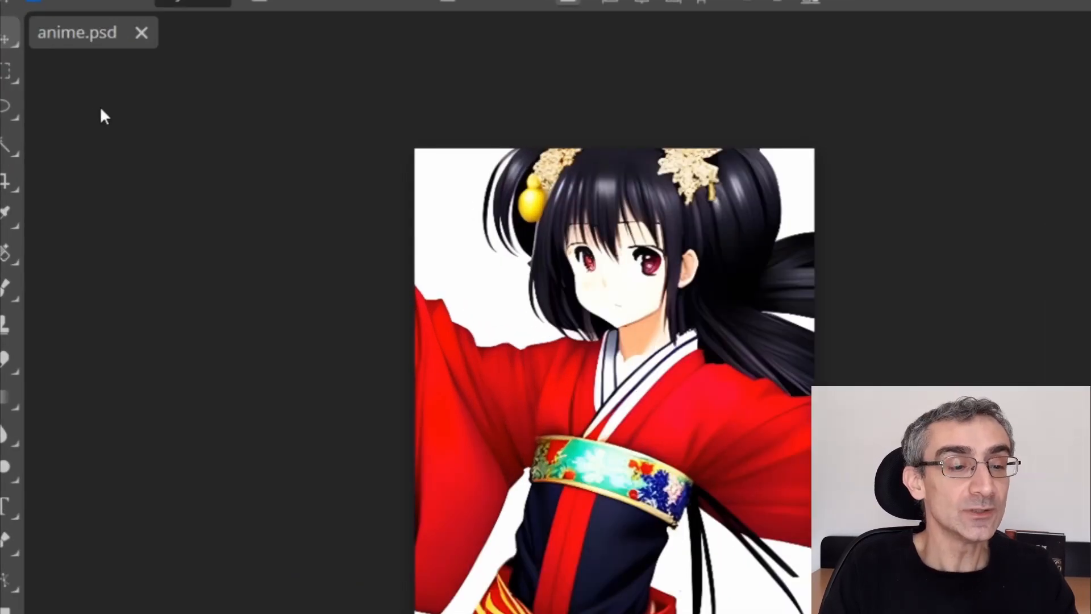
{"action": "left_click", "coordinate": [2, 151]}
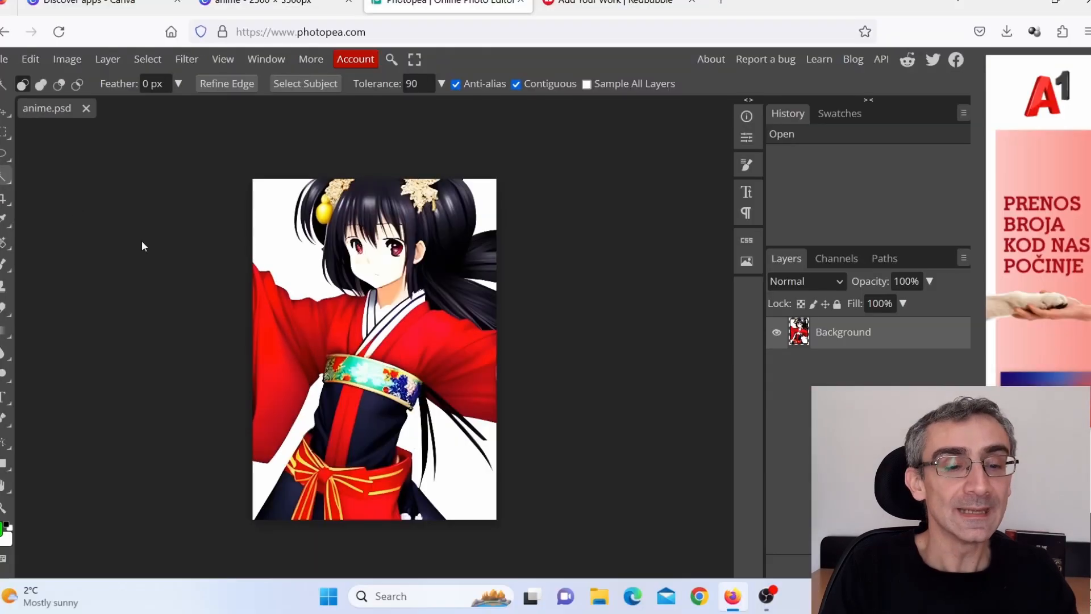
{"action": "left_click", "coordinate": [281, 244]}
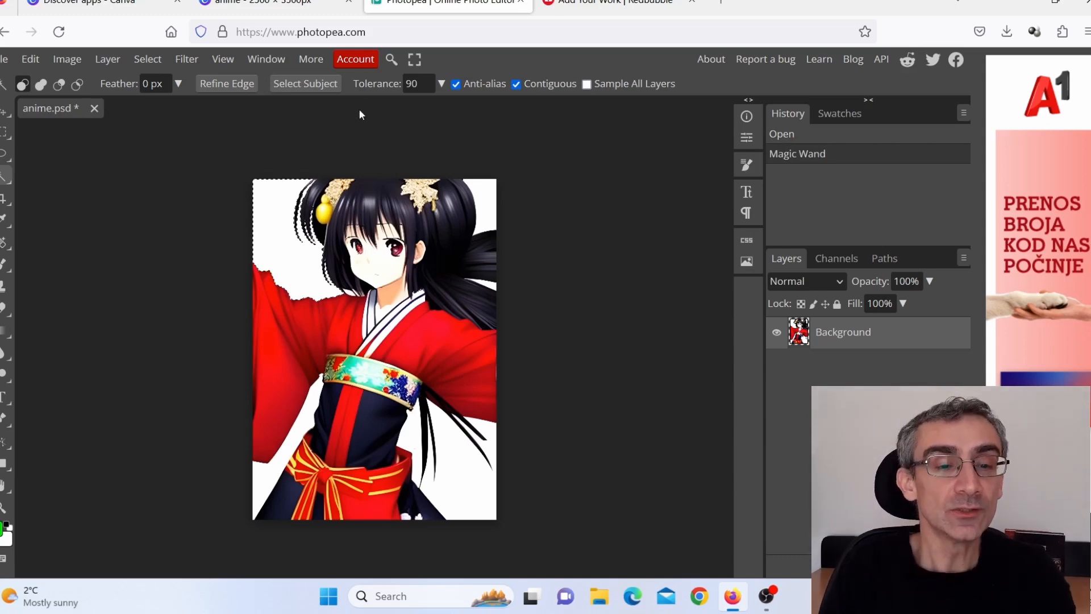
{"action": "left_click", "coordinate": [421, 88]}
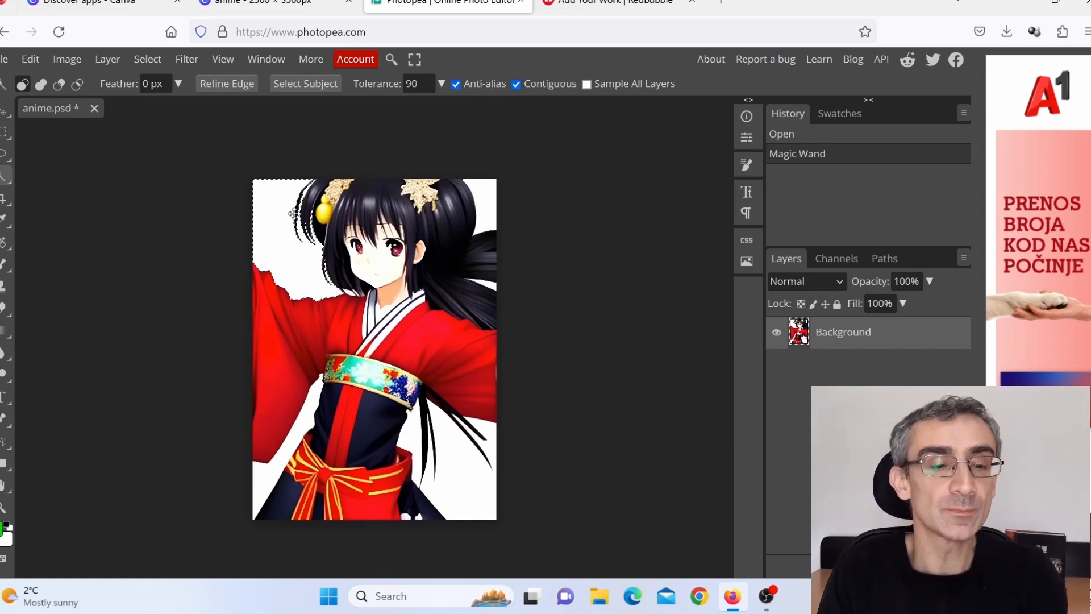
{"action": "key", "text": "Delete"}
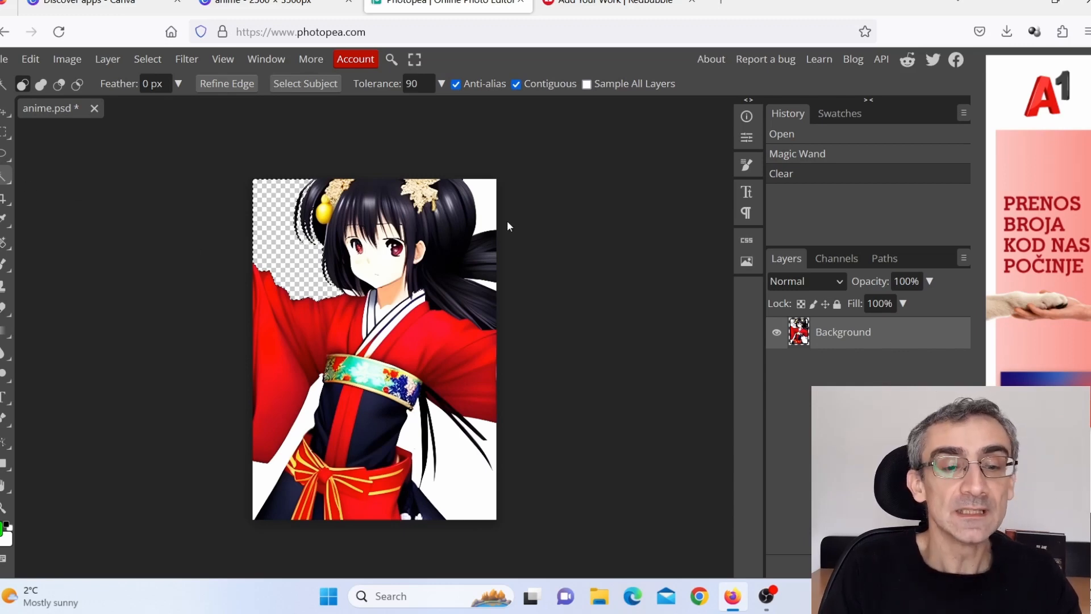
Erase the white background areas at the image's upper right, lower right and lower left using Magic Wand selections.
{"action": "left_click", "coordinate": [488, 205]}
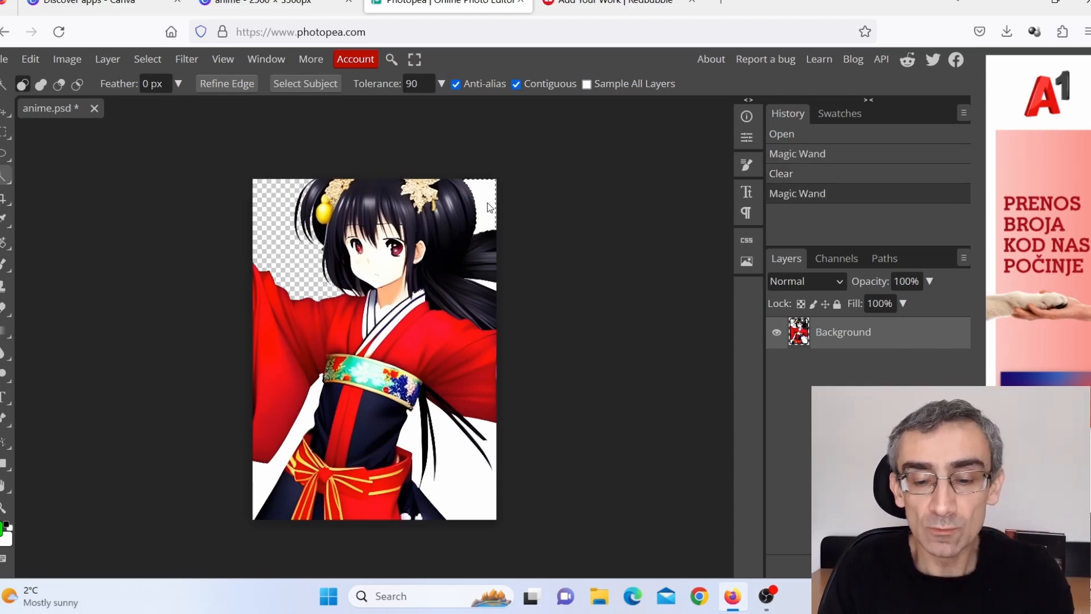
{"action": "key", "text": "Delete"}
{"action": "left_click", "coordinate": [462, 469]}
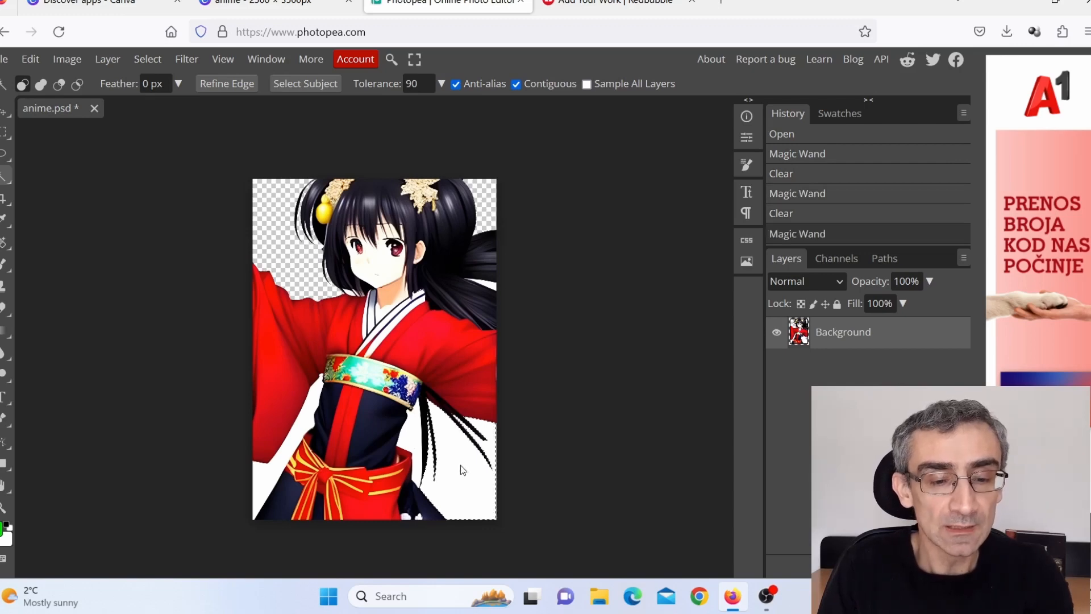
{"action": "key", "text": "Delete"}
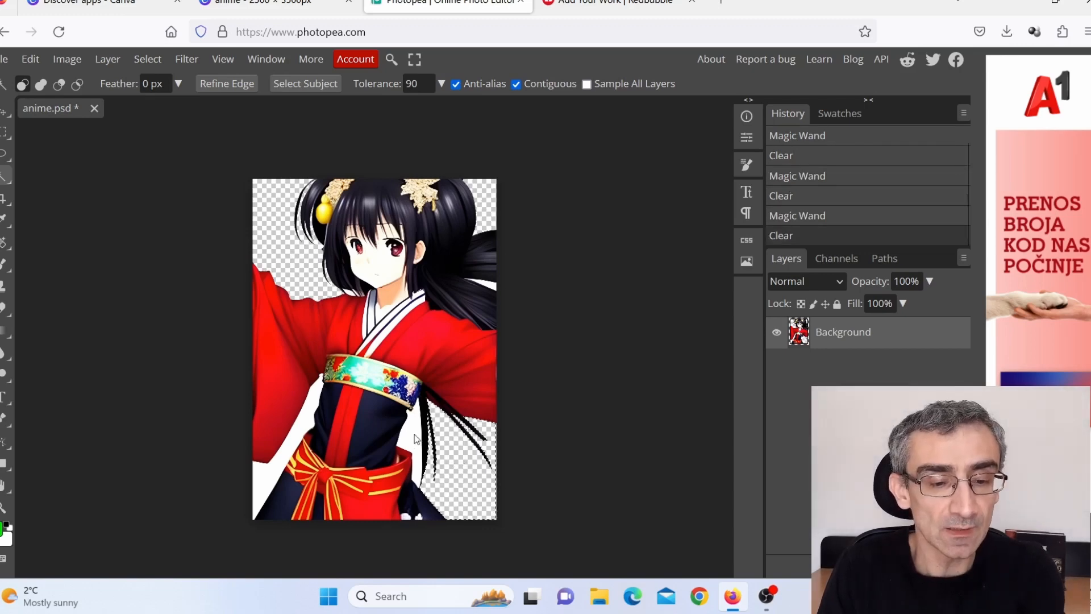
{"action": "left_click", "coordinate": [309, 417]}
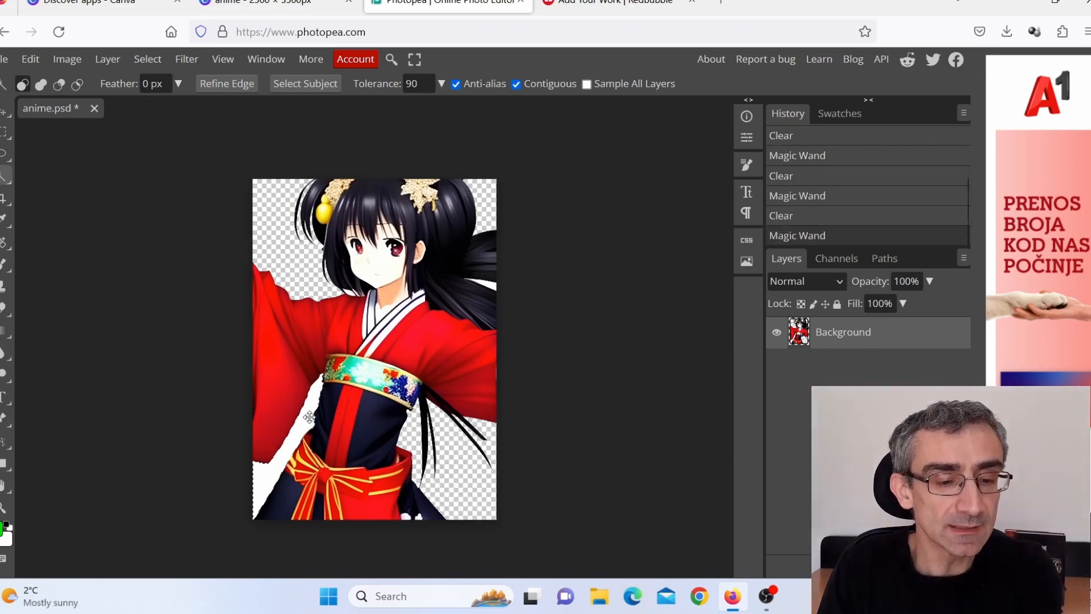
{"action": "key", "text": "Delete"}
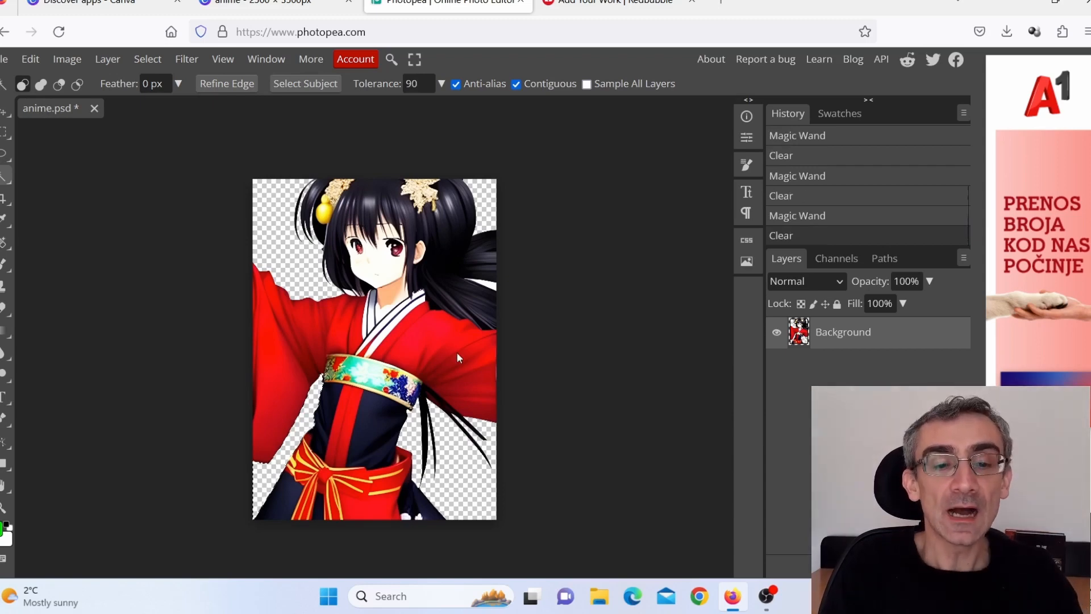
Export the background-free anime image as a PNG named anime at 2500 × 3500 px and 100% quality.
{"action": "left_click", "coordinate": [489, 286]}
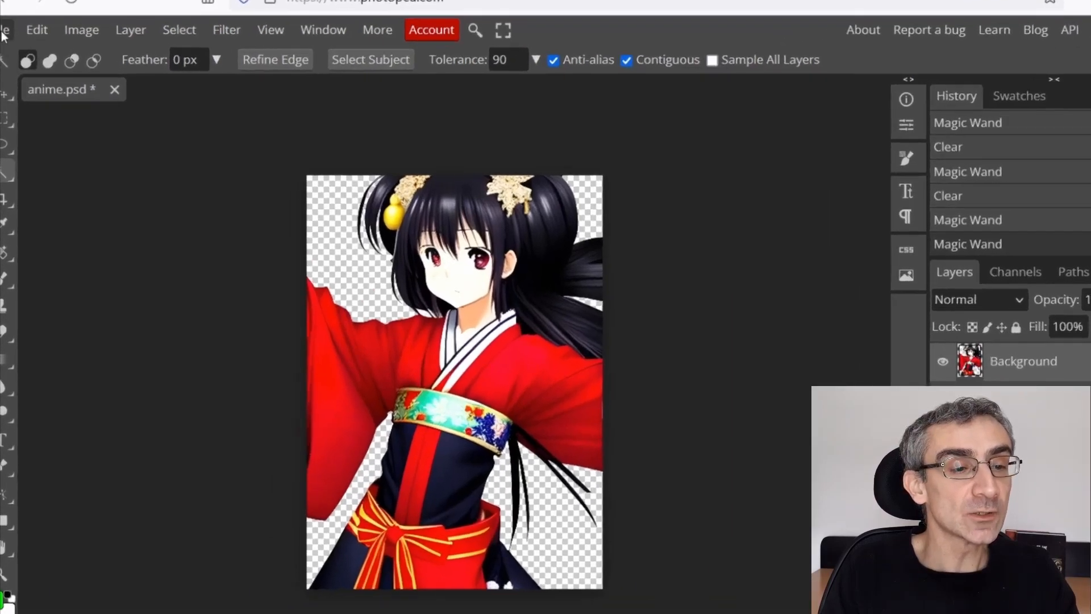
{"action": "left_click", "coordinate": [2, 59]}
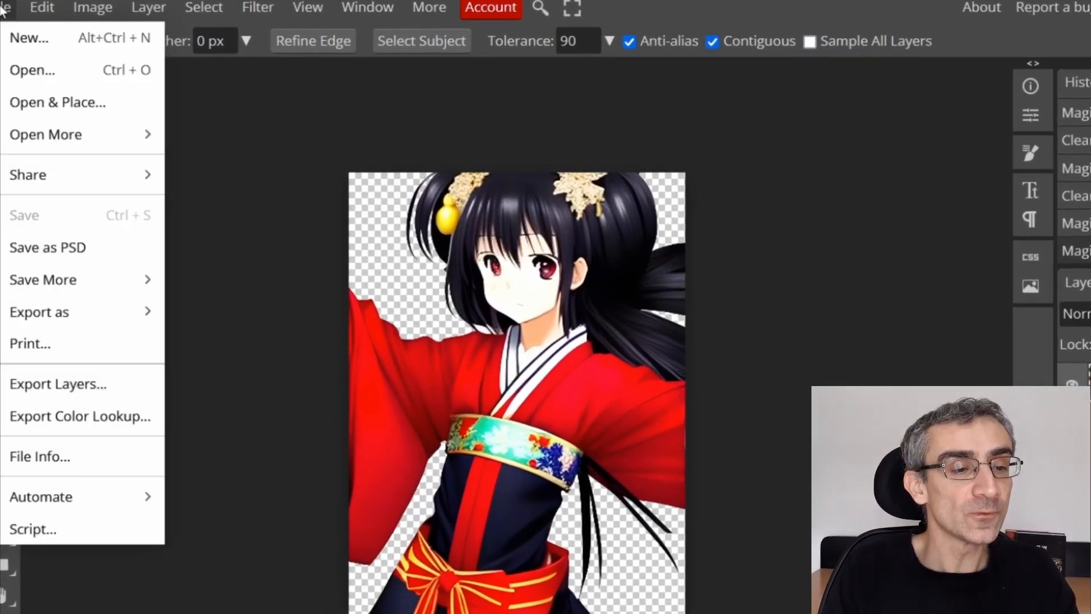
{"action": "mouse_move", "coordinate": [81, 318]}
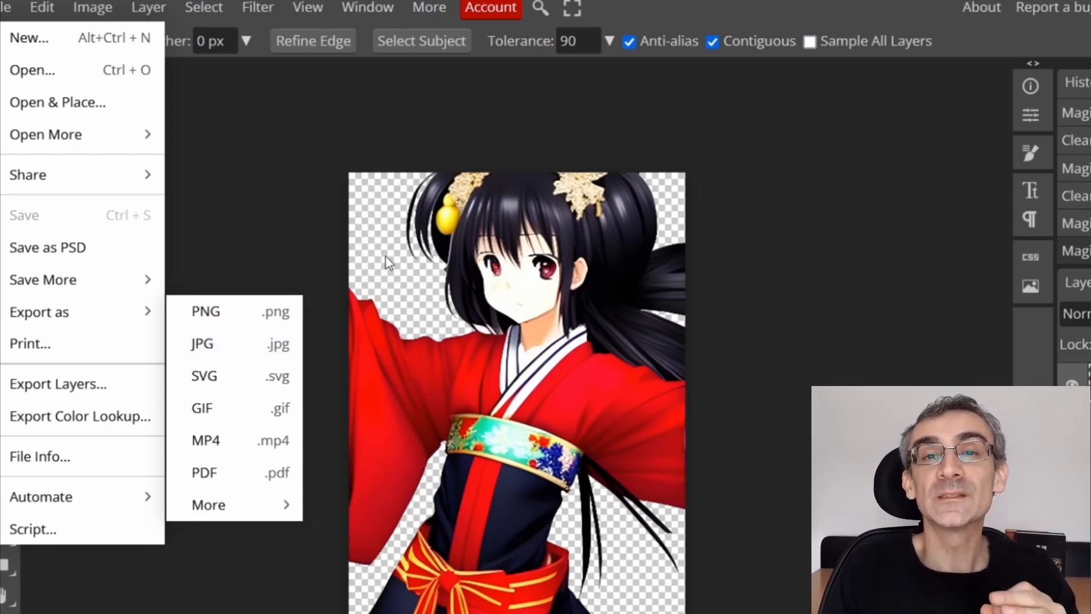
{"action": "left_click", "coordinate": [220, 314]}
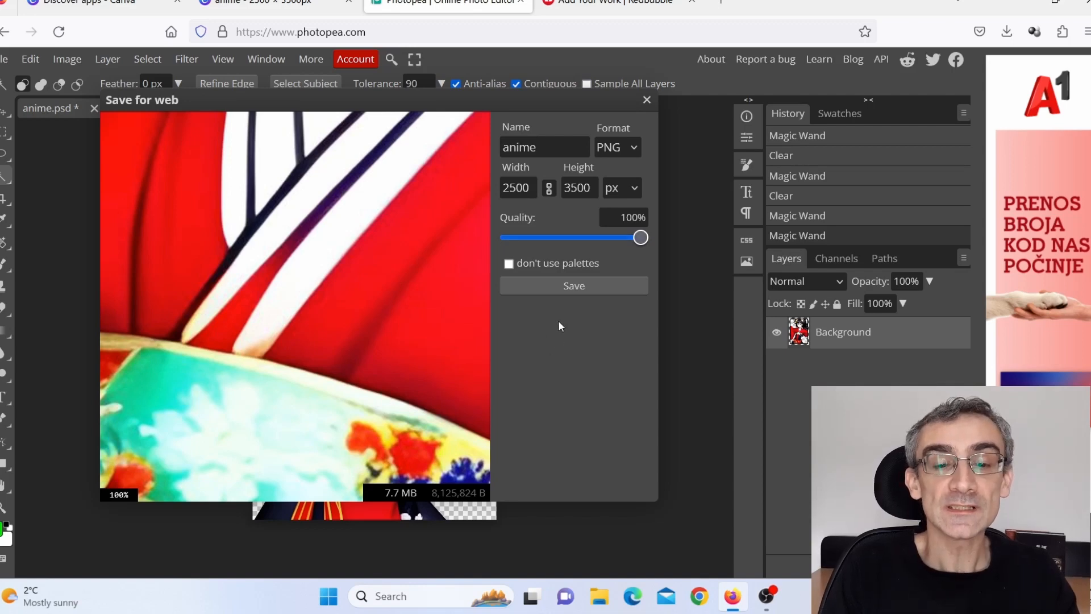
{"action": "left_click", "coordinate": [575, 286]}
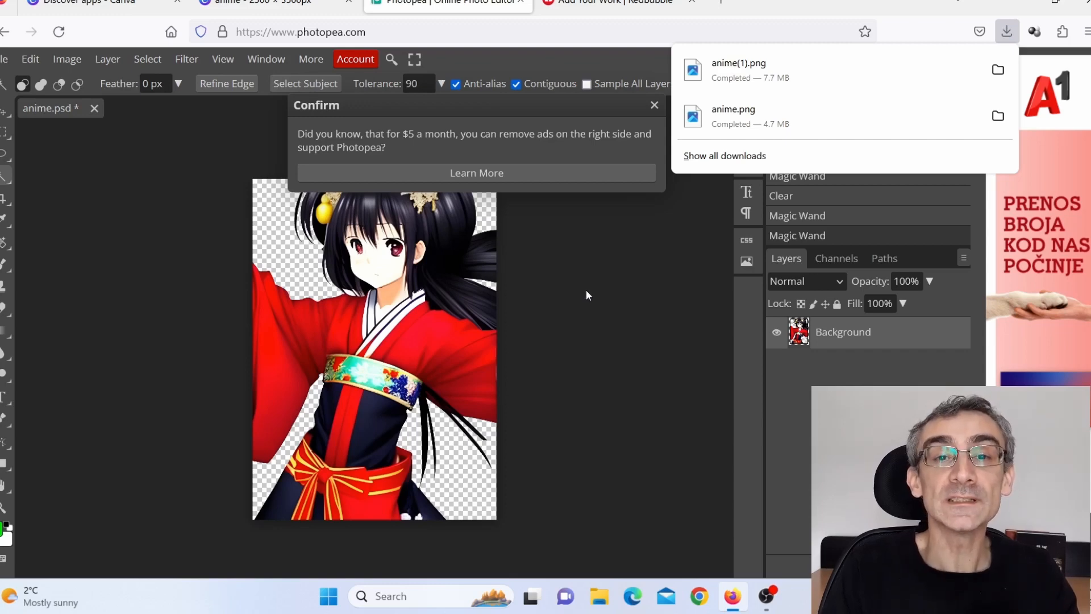
Switch to Redbubble's Add new work page and upload the exported anime image as a new work.
{"action": "left_click", "coordinate": [597, 5]}
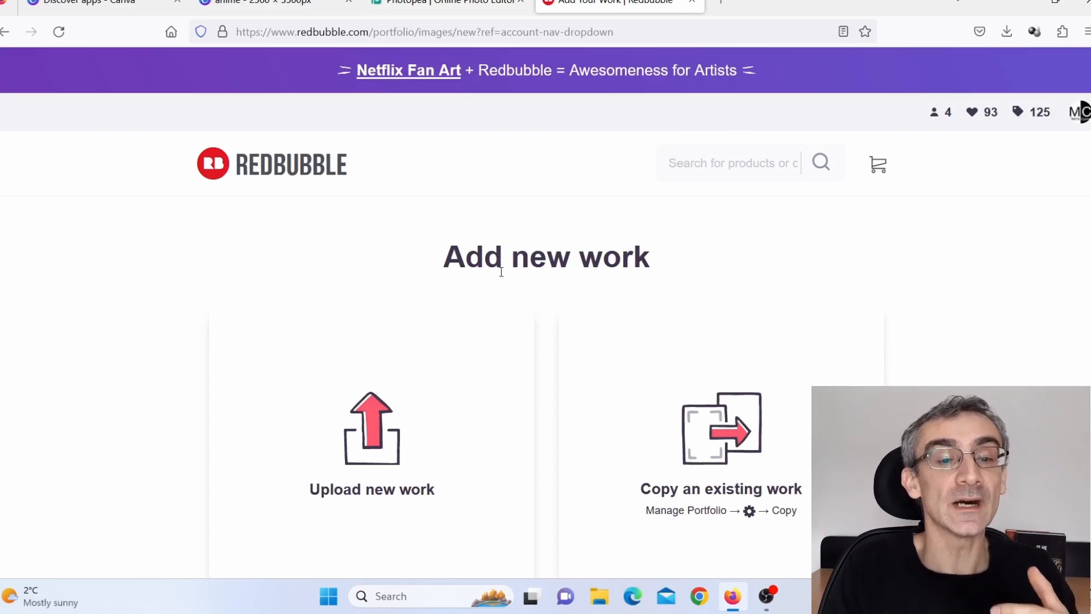
{"action": "scroll", "coordinate": [529, 350], "scroll_direction": "down", "scroll_amount": 2}
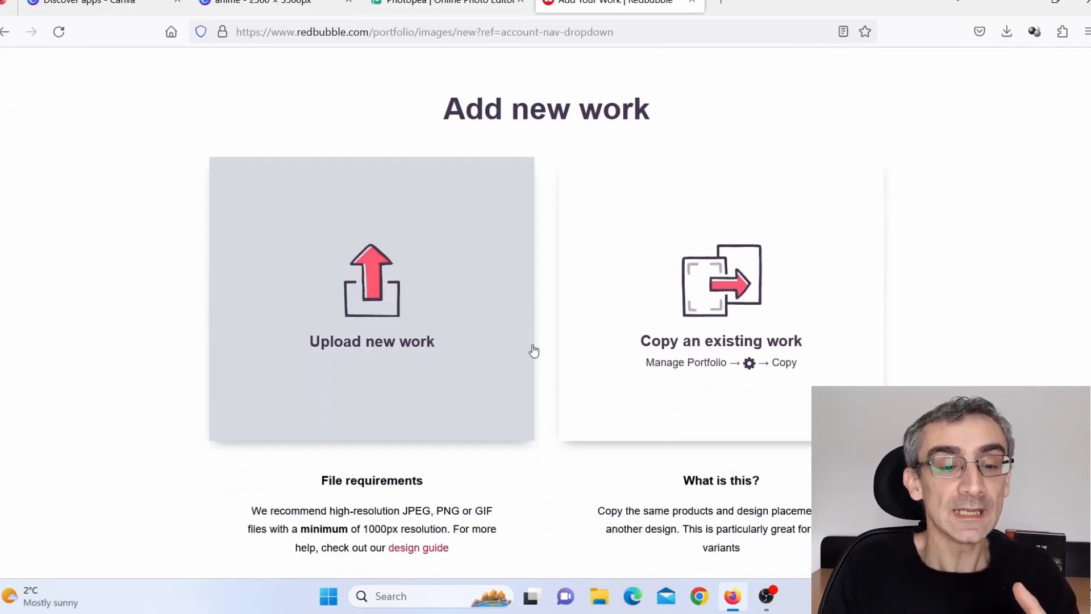
{"action": "left_click", "coordinate": [371, 283]}
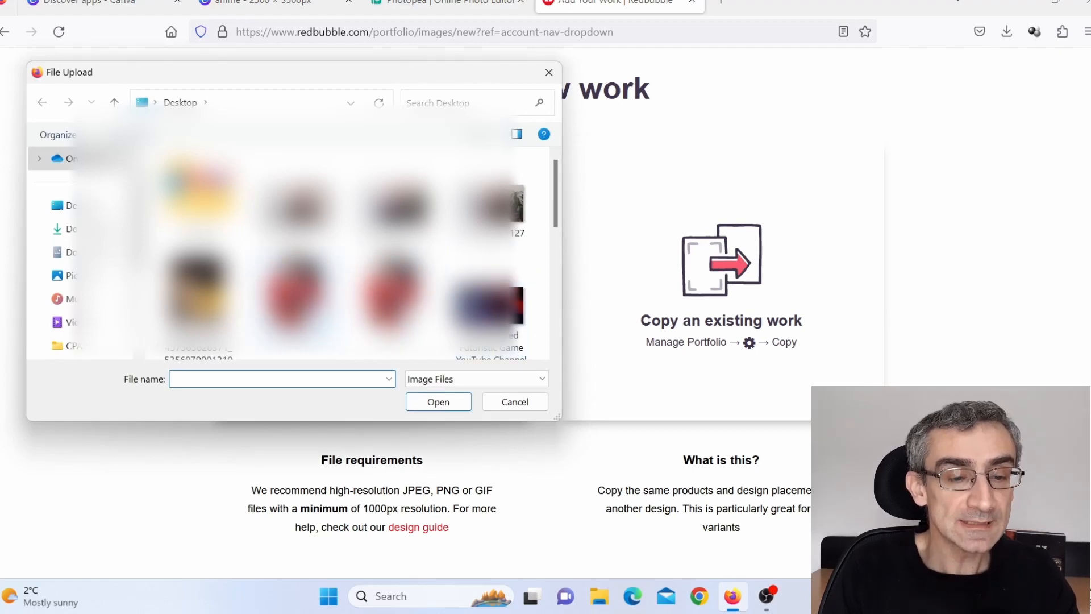
{"action": "double_click", "coordinate": [318, 309]}
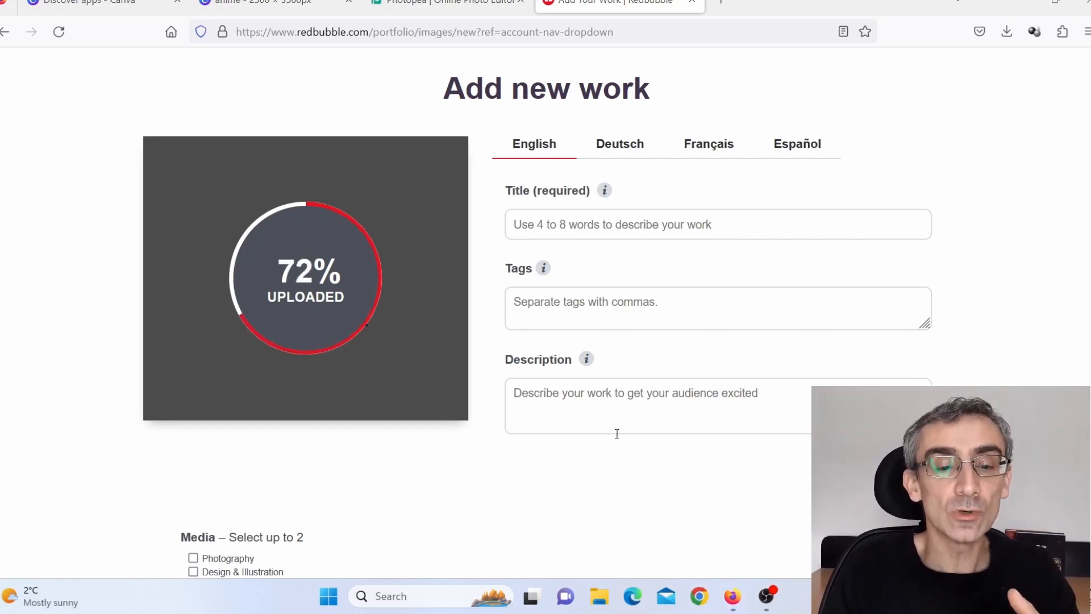
Switch to ChatGPT, dismiss the AIPRM account connection offer and search the public prompts for "redbubble".
{"action": "left_click", "coordinate": [469, 370]}
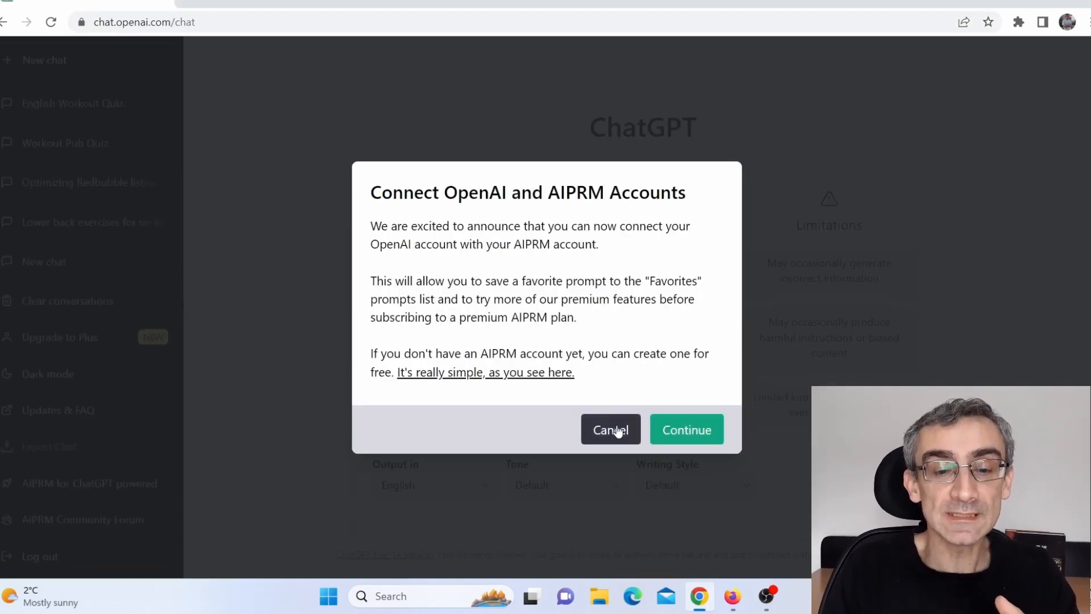
{"action": "left_click", "coordinate": [614, 430]}
{"action": "scroll", "coordinate": [702, 339], "scroll_direction": "down", "scroll_amount": 8}
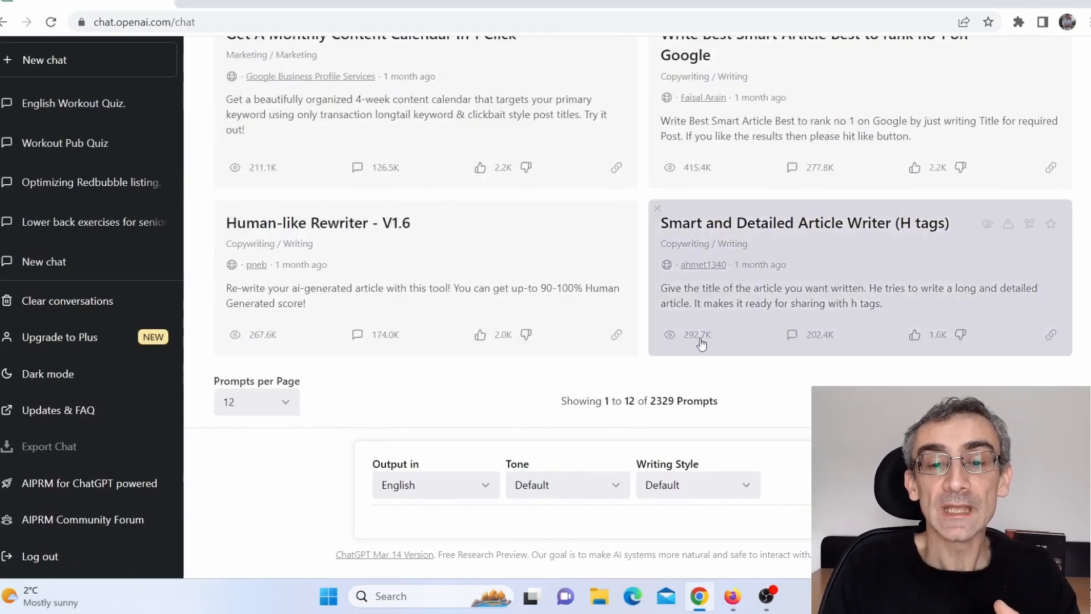
{"action": "scroll", "coordinate": [864, 273], "scroll_direction": "up", "scroll_amount": 15}
{"action": "left_click", "coordinate": [916, 198]}
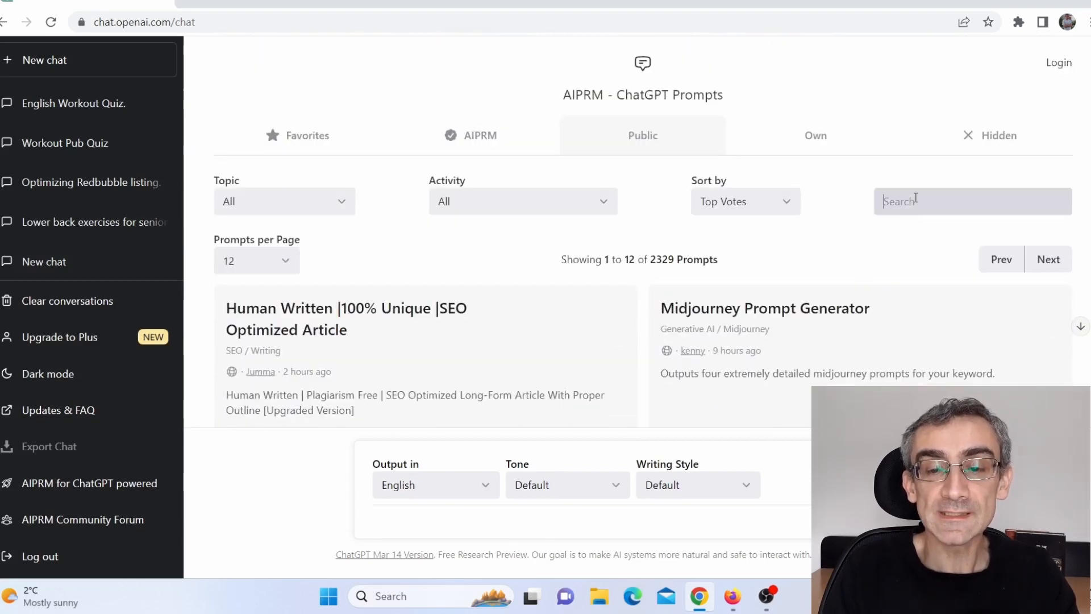
{"action": "type", "text": "redbu"}
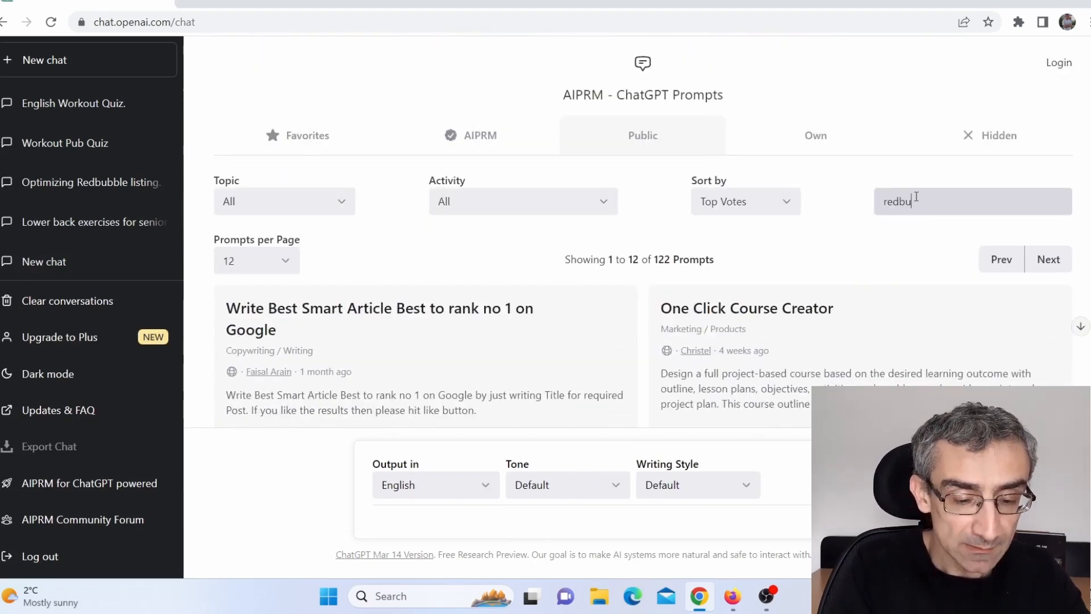
{"action": "type", "text": "bble"}
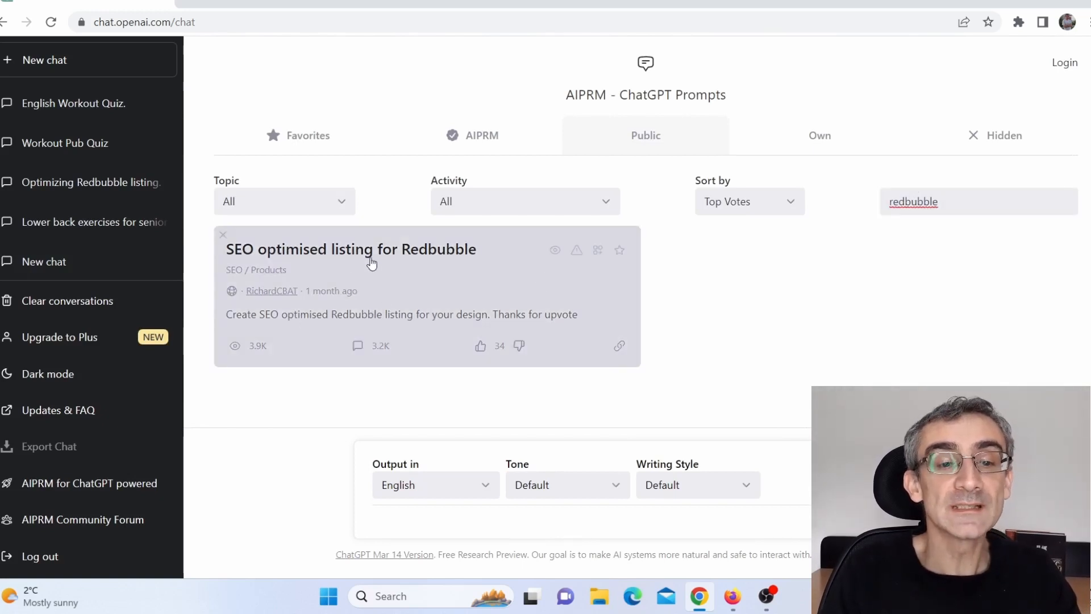
Generate a listing with the "SEO optimised listing for Redbubble" prompt, describing the design as "anime girl".
{"action": "left_click", "coordinate": [447, 279]}
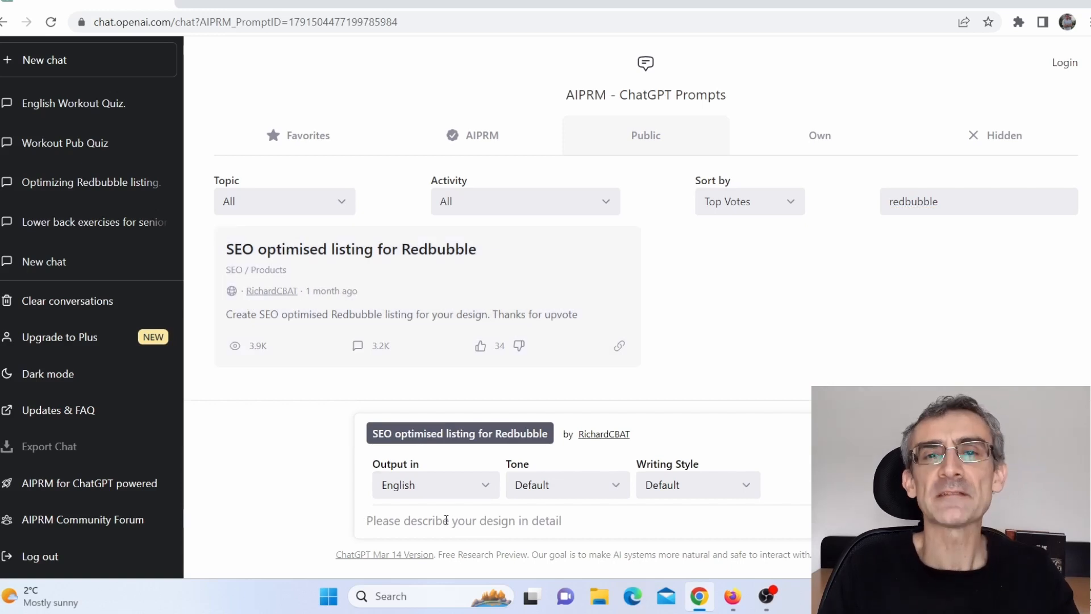
{"action": "left_click", "coordinate": [446, 519]}
{"action": "type", "text": "anime girl"}
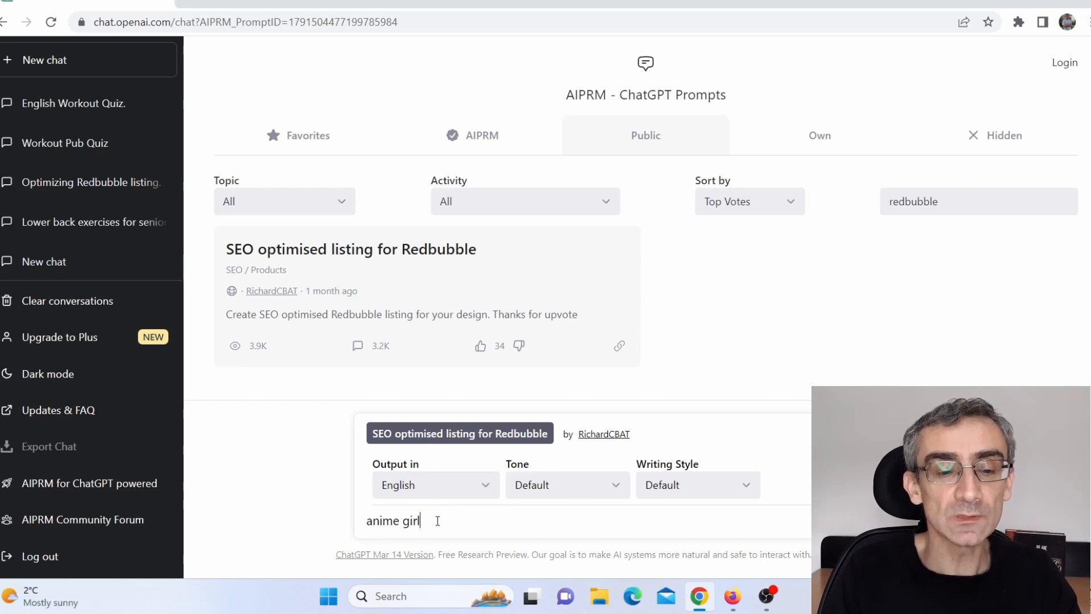
{"action": "key", "text": "Return"}
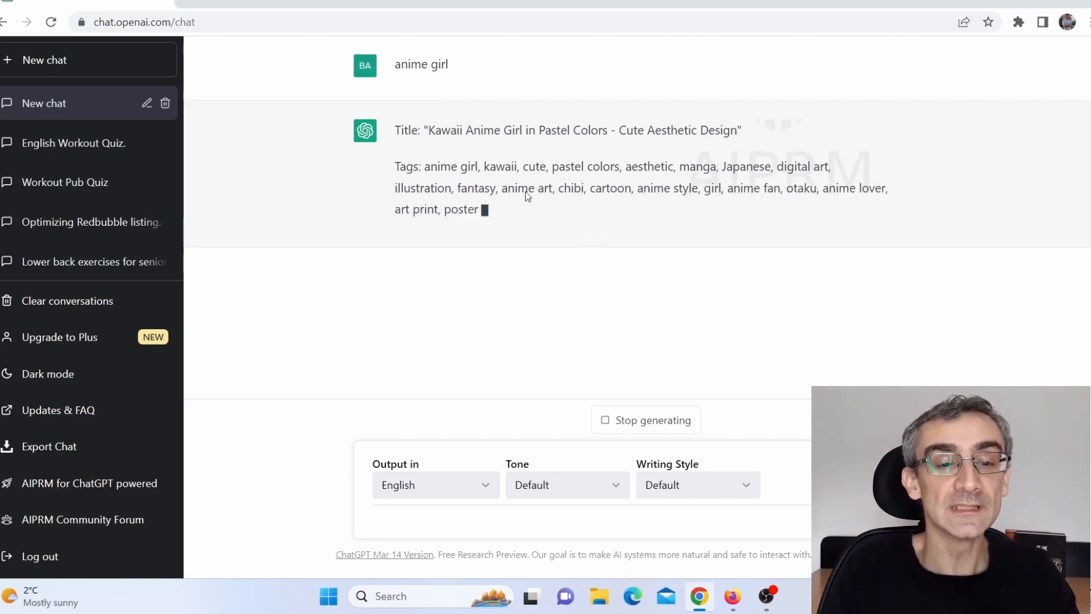
Copy the generated title "Kawaii Anime Girl in Pastel Colors - Cute Aesthetic Design" into the Redbubble work's title.
{"action": "left_click_drag", "start_coordinate": [428, 130], "coordinate": [736, 146]}
{"action": "key", "text": "ctrl+c"}
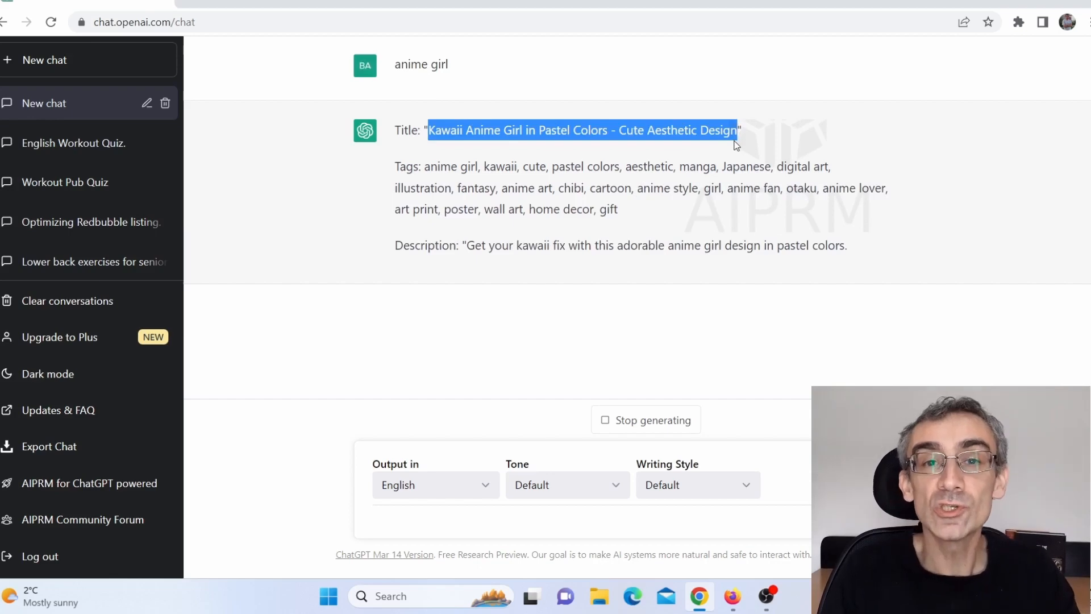
{"action": "left_click", "coordinate": [732, 596]}
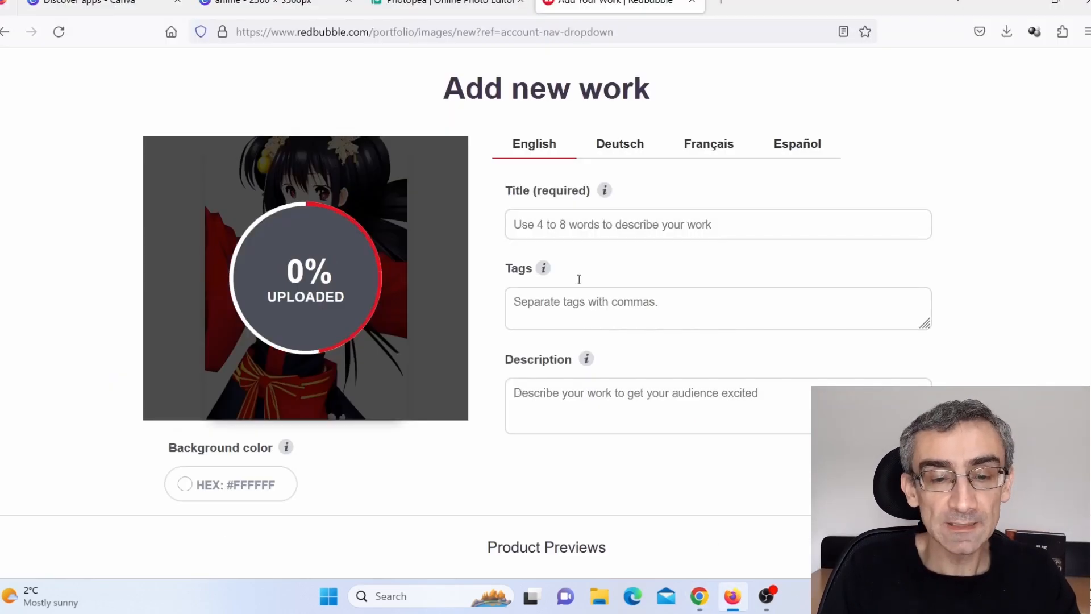
{"action": "left_click", "coordinate": [560, 224]}
{"action": "key", "text": "ctrl+v"}
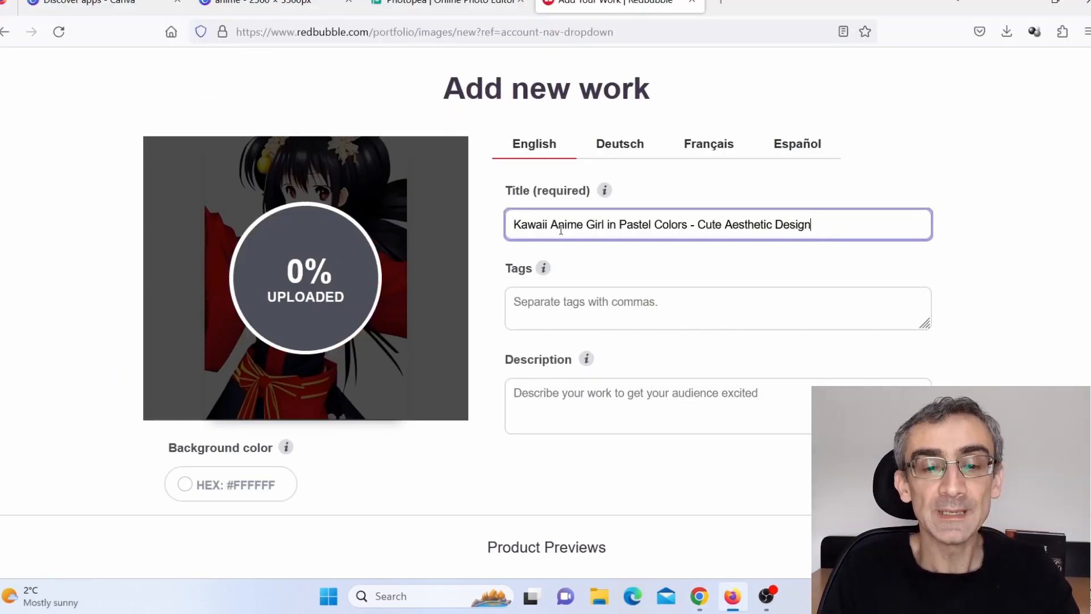
Copy the full generated tag list, from "anime girl" to "gift", from ChatGPT into the Redbubble work's tags.
{"action": "left_click", "coordinate": [700, 603]}
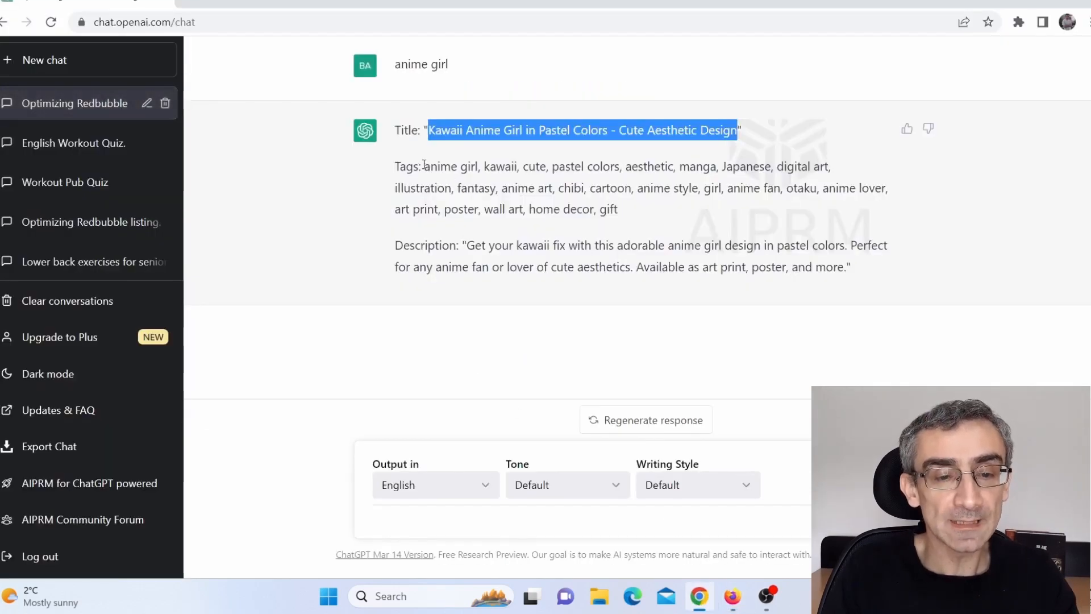
{"action": "left_click_drag", "start_coordinate": [424, 165], "coordinate": [640, 207]}
{"action": "key", "text": "ctrl+c"}
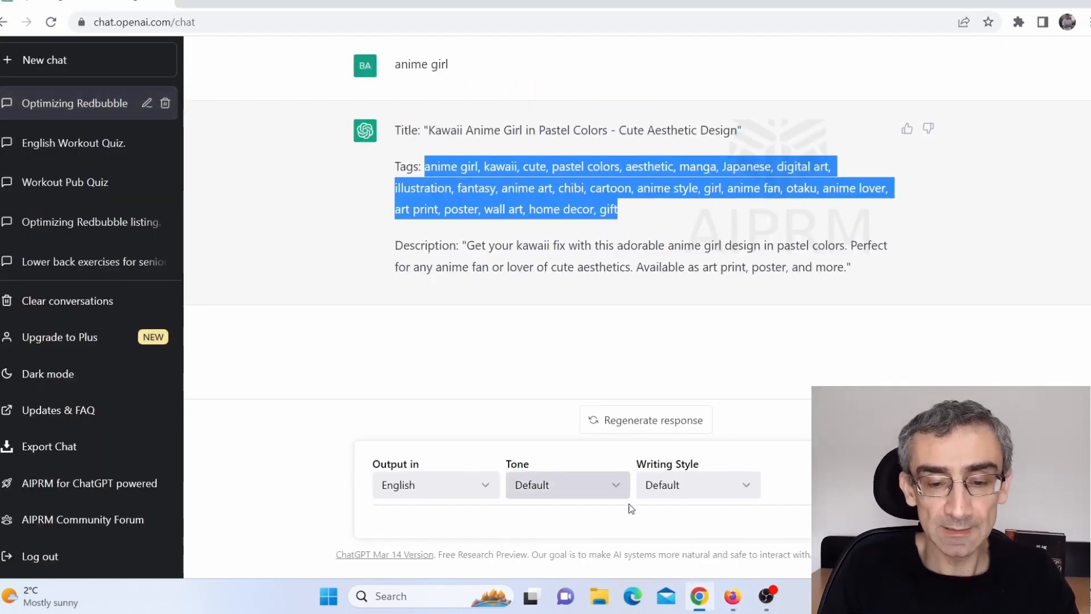
{"action": "left_click", "coordinate": [732, 596]}
{"action": "left_click", "coordinate": [566, 313]}
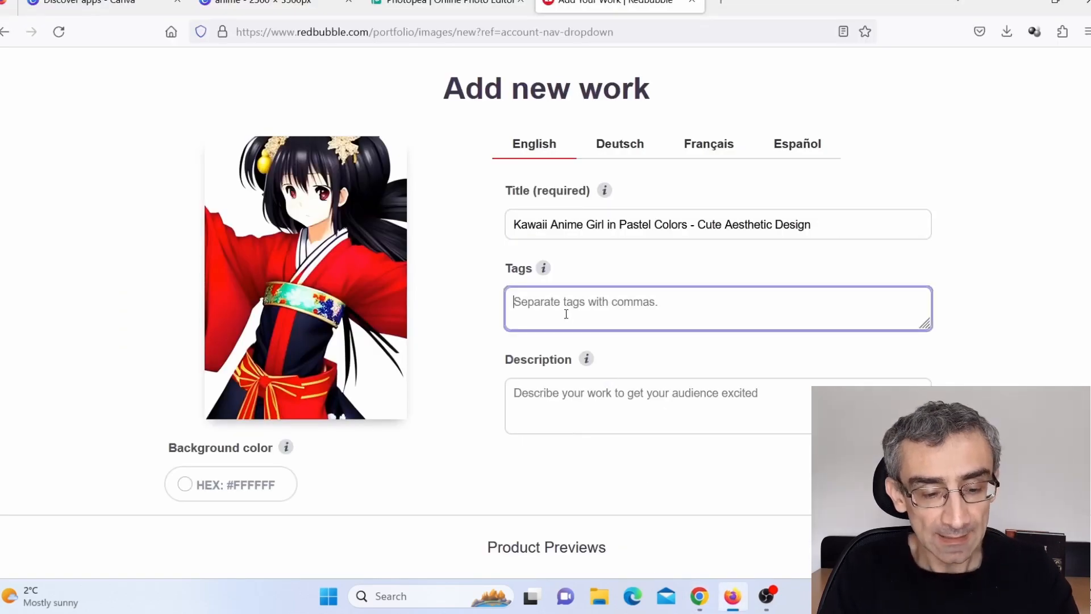
{"action": "key", "text": "ctrl+v"}
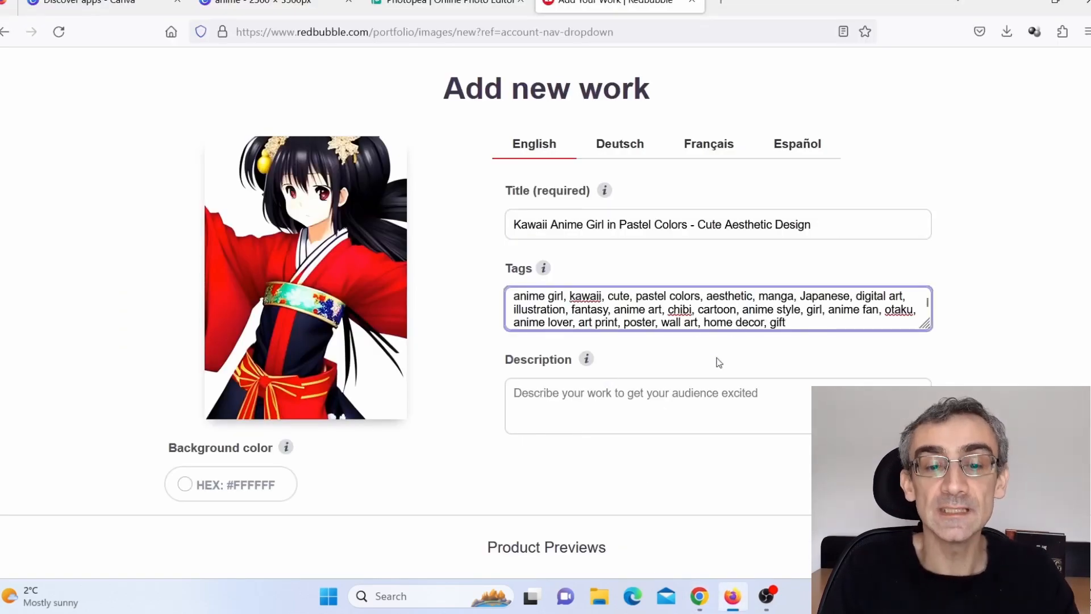
Copy the generated description, without its quotation marks, from ChatGPT into the Redbubble work's description.
{"action": "left_click", "coordinate": [699, 596]}
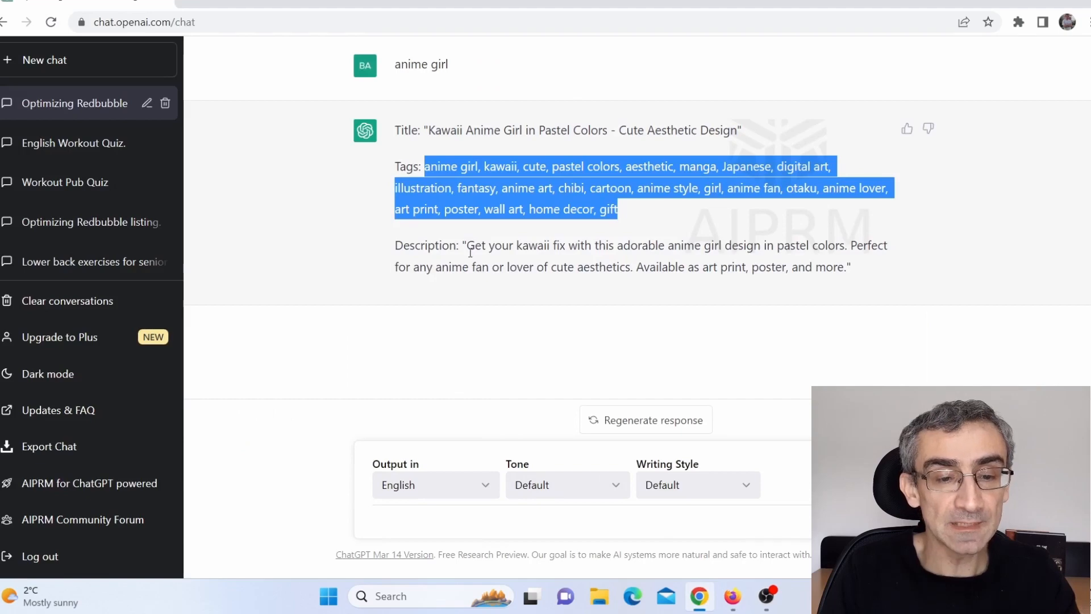
{"action": "left_click_drag", "start_coordinate": [466, 246], "coordinate": [853, 276]}
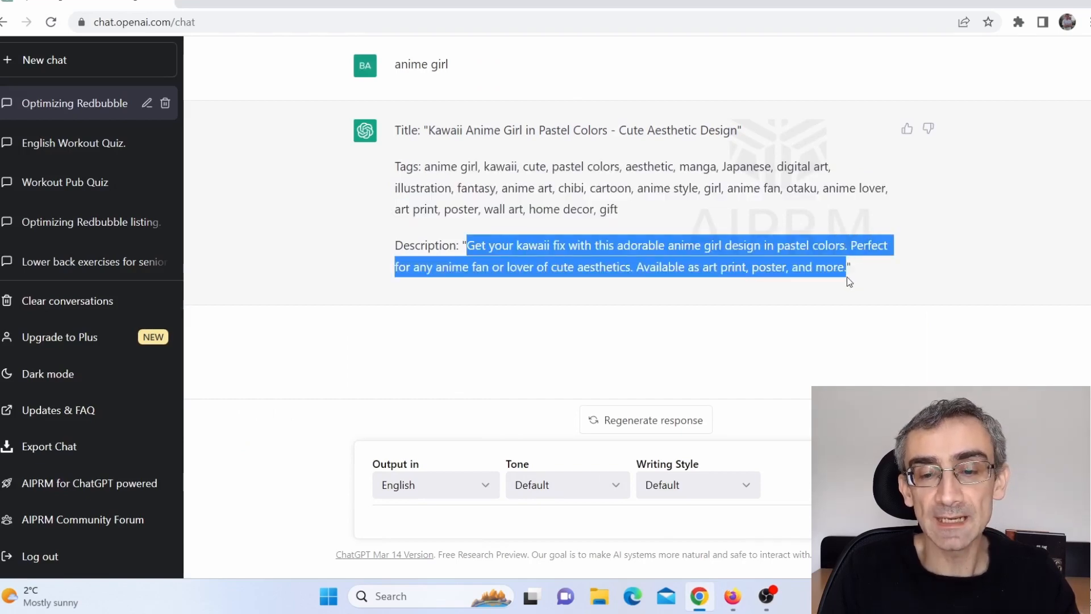
{"action": "left_click", "coordinate": [727, 607]}
{"action": "left_click", "coordinate": [564, 406]}
{"action": "key", "text": "ctrl+v"}
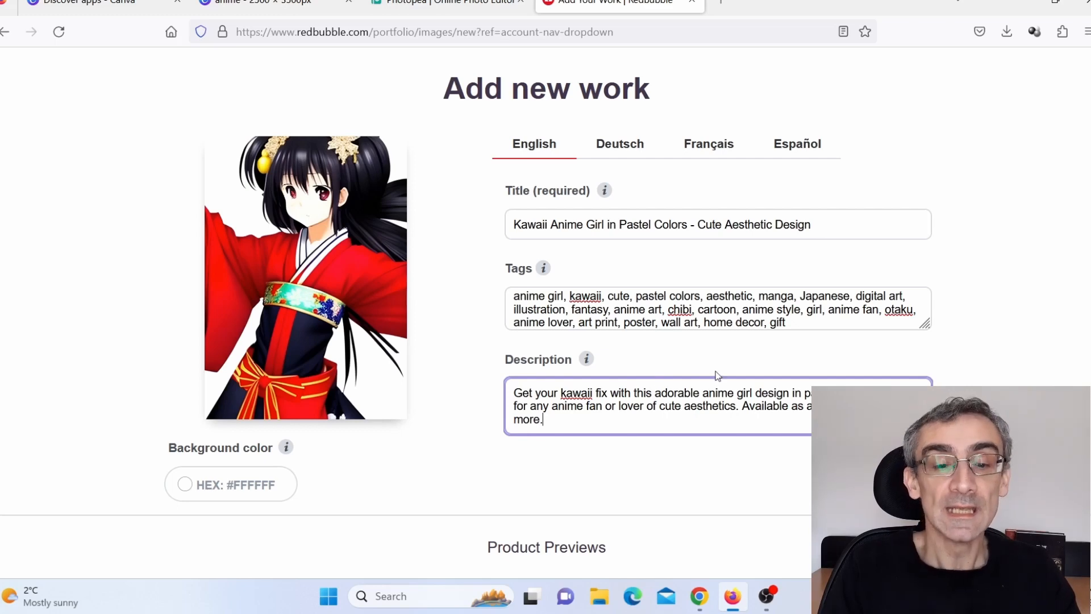
Disable the Hats product for the anime design in the product previews.
{"action": "scroll", "coordinate": [366, 426], "scroll_direction": "down", "scroll_amount": 7}
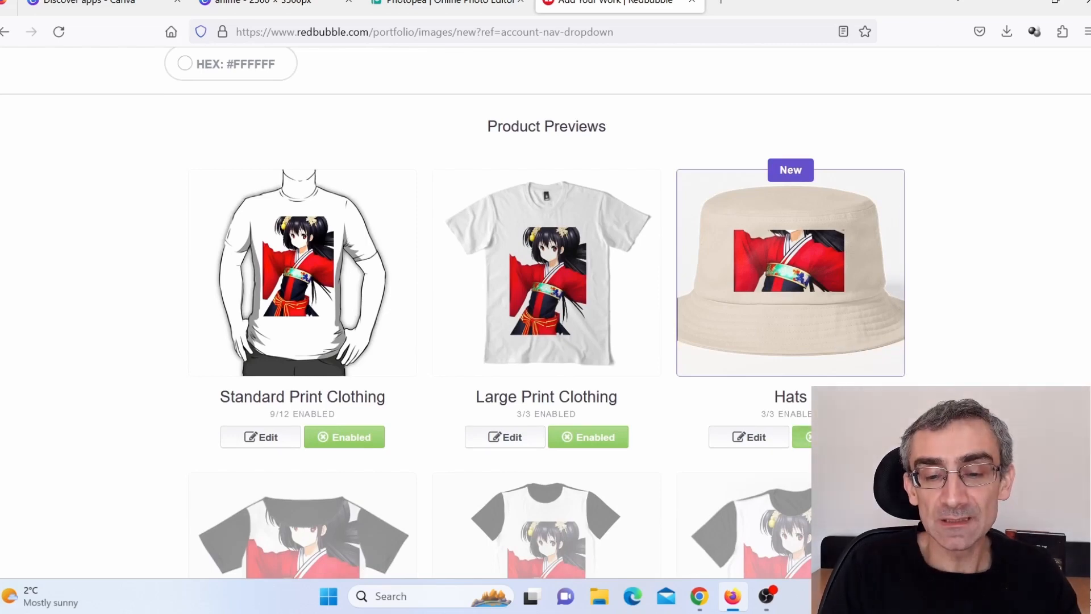
{"action": "left_click", "coordinate": [803, 439]}
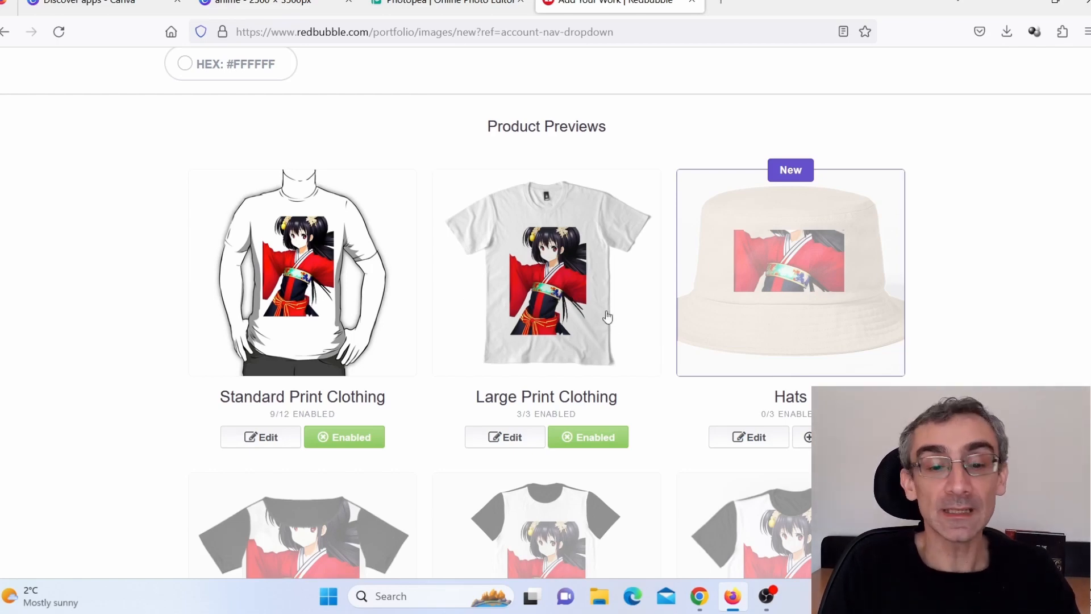
Review how the design sits on the remaining product previews and which of those products are enabled.
{"action": "scroll", "coordinate": [607, 317], "scroll_direction": "down", "scroll_amount": 3}
{"action": "scroll", "coordinate": [641, 356], "scroll_direction": "down", "scroll_amount": 2}
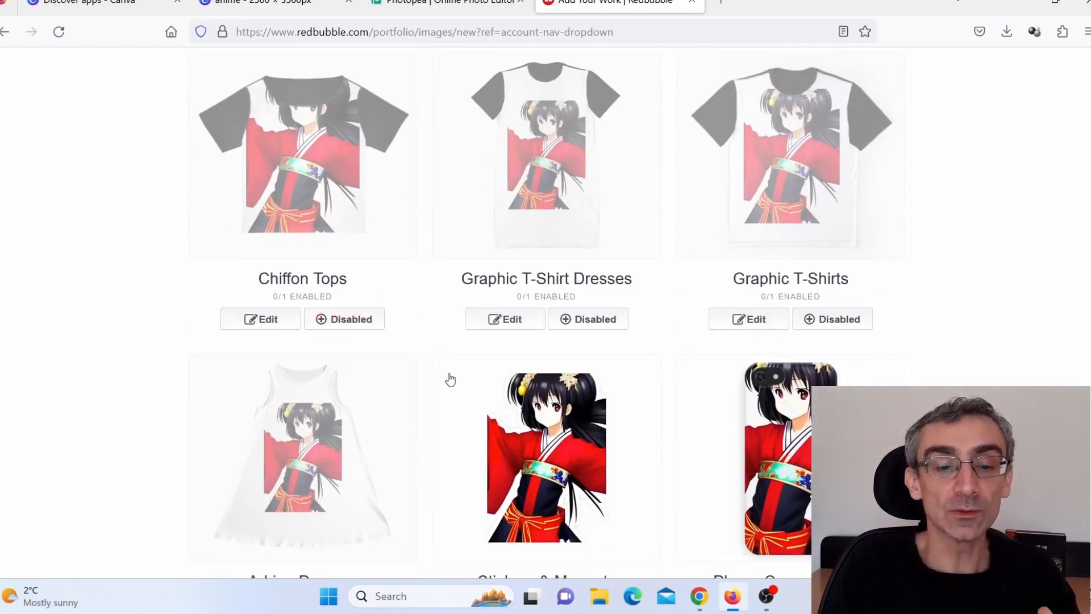
{"action": "scroll", "coordinate": [450, 379], "scroll_direction": "down", "scroll_amount": 3}
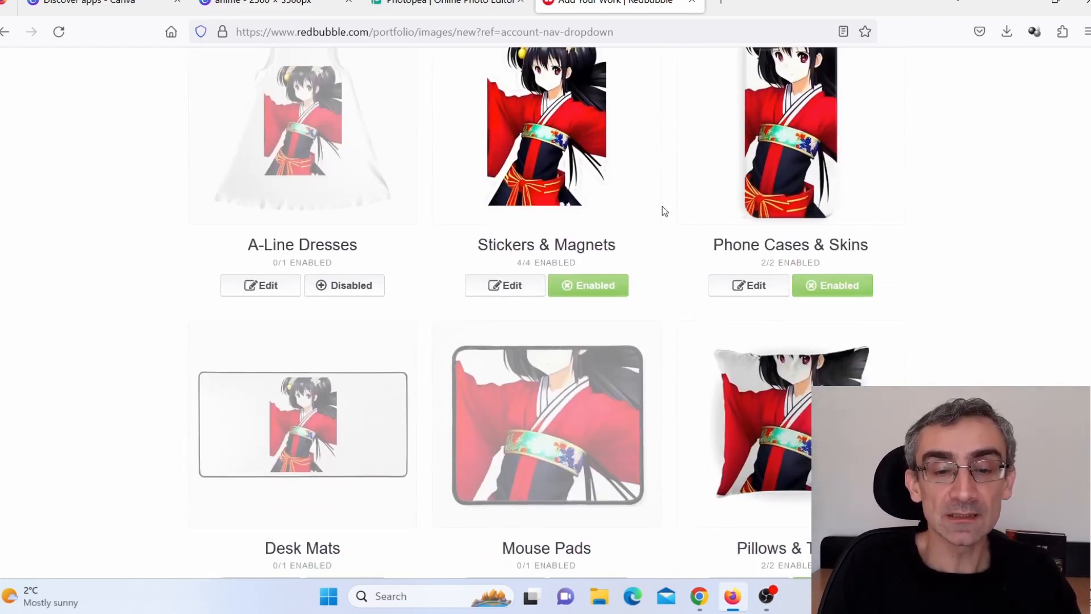
{"action": "scroll", "coordinate": [633, 341], "scroll_direction": "down", "scroll_amount": 10}
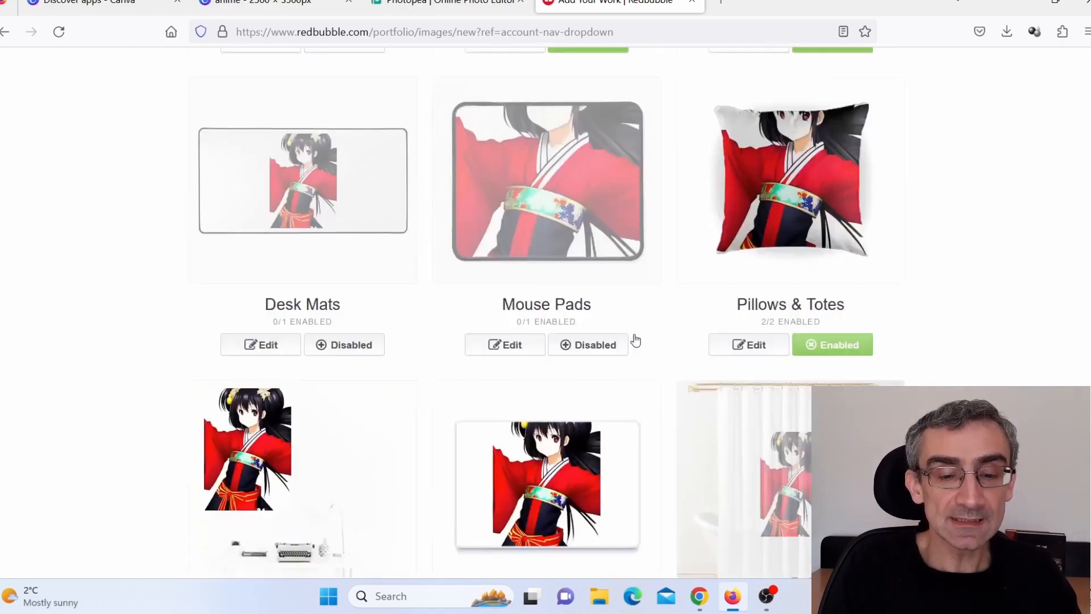
{"action": "scroll", "coordinate": [646, 337], "scroll_direction": "down", "scroll_amount": 10}
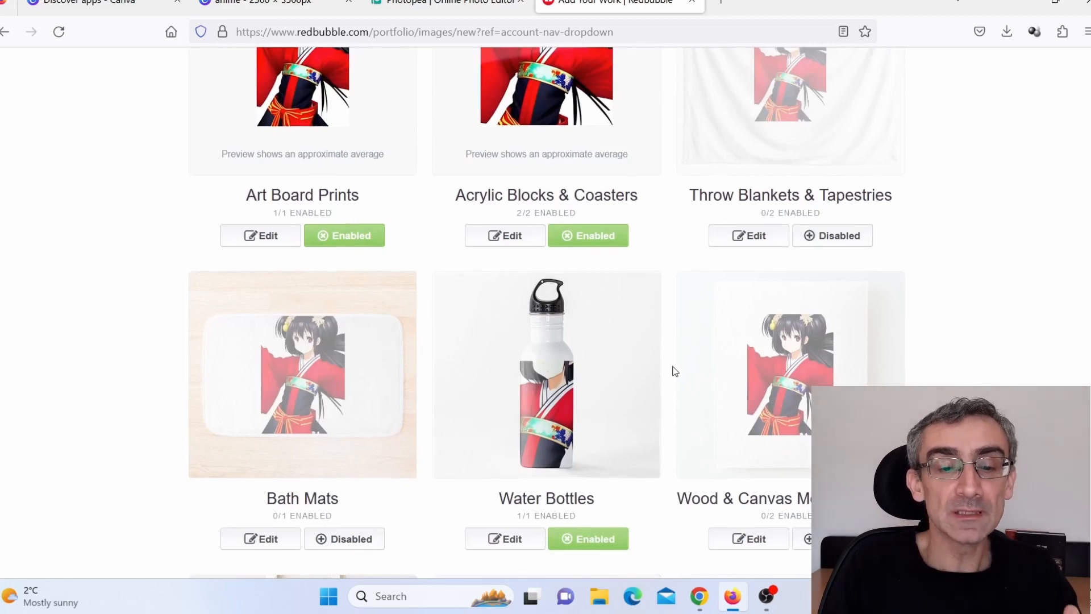
{"action": "scroll", "coordinate": [672, 363], "scroll_direction": "down", "scroll_amount": 3}
{"action": "scroll", "coordinate": [680, 362], "scroll_direction": "up", "scroll_amount": 3}
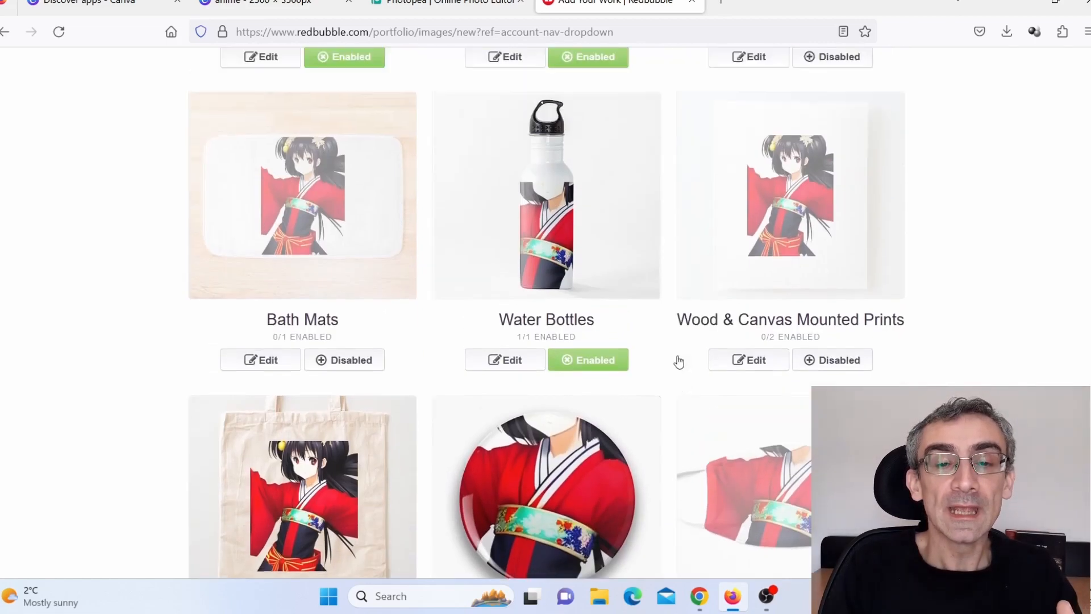
{"action": "scroll", "coordinate": [674, 362], "scroll_direction": "down", "scroll_amount": 15}
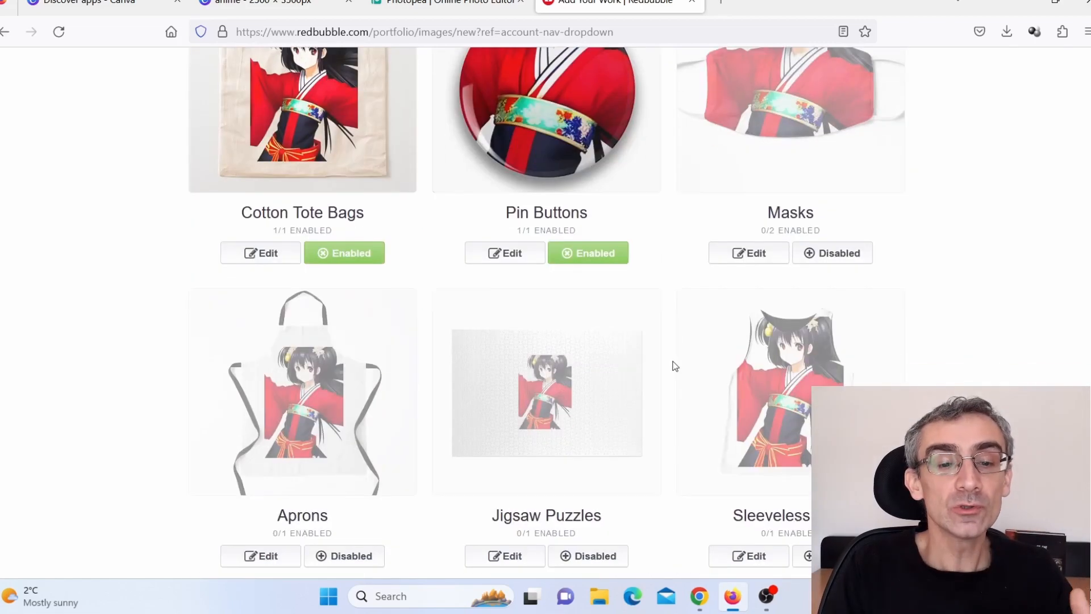
Declare the right to sell products containing this artwork at the end of the Redbubble work form.
{"action": "scroll", "coordinate": [675, 363], "scroll_direction": "down", "scroll_amount": 10}
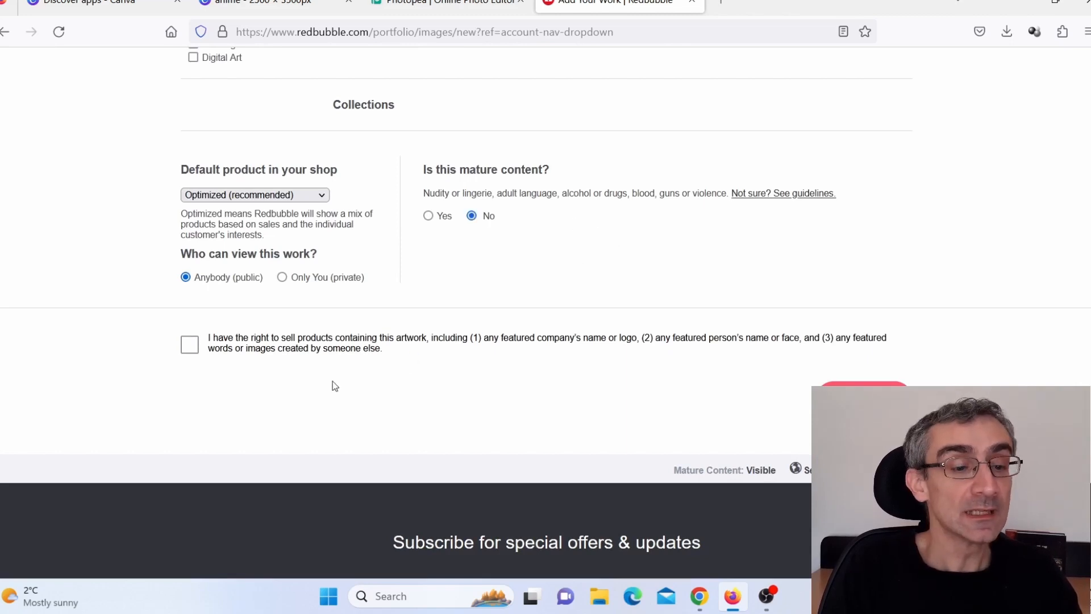
{"action": "left_click", "coordinate": [190, 347]}
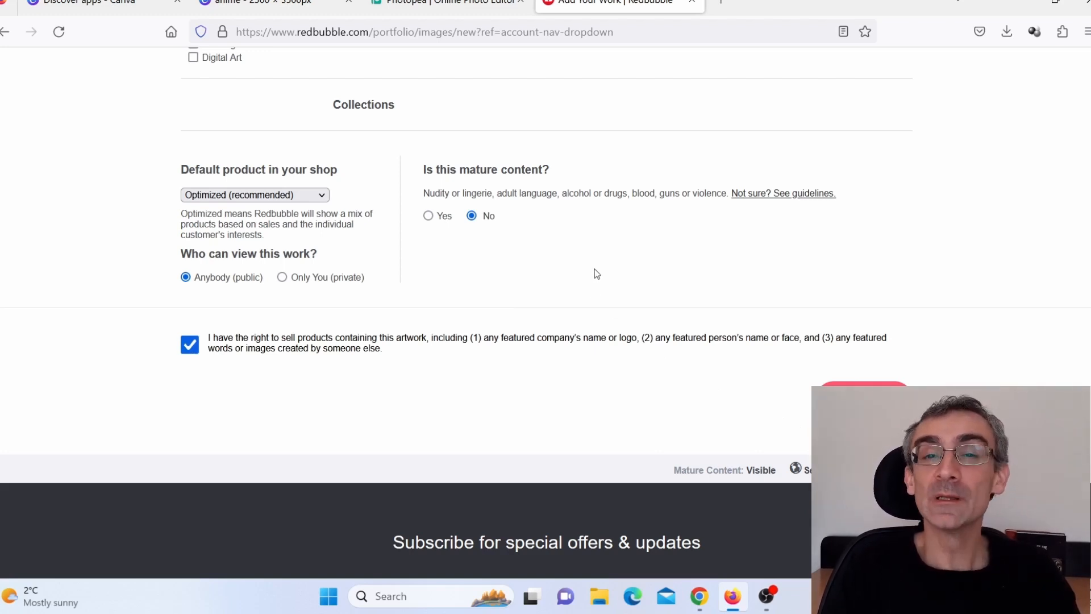
Review the product previews, then the anime design in Canva and the generated title, tags and description in ChatGPT.
{"action": "scroll", "coordinate": [614, 270], "scroll_direction": "up", "scroll_amount": 10}
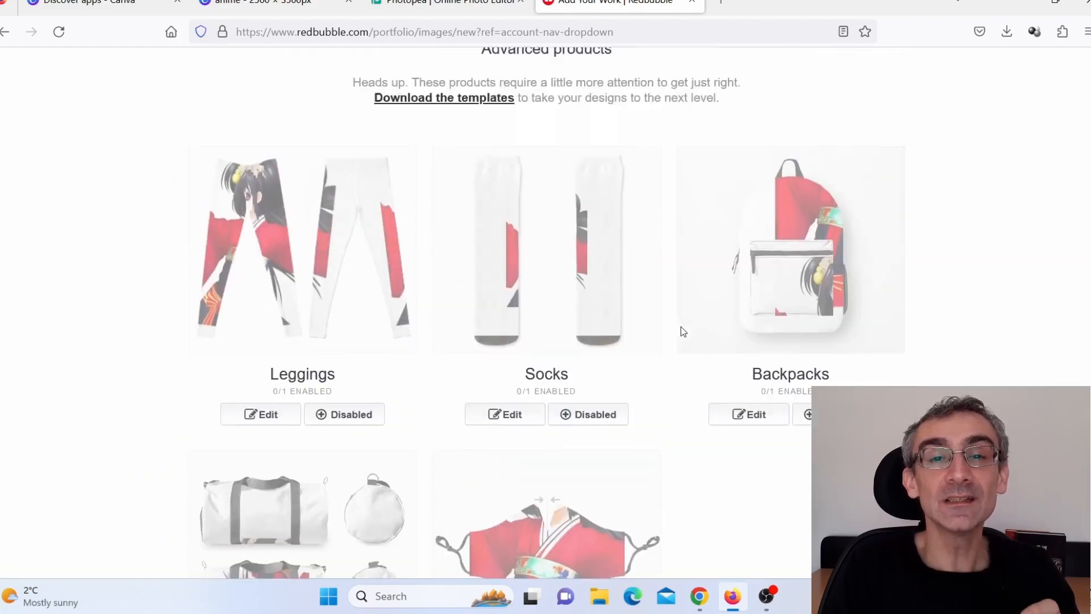
{"action": "scroll", "coordinate": [682, 332], "scroll_direction": "up", "scroll_amount": 6}
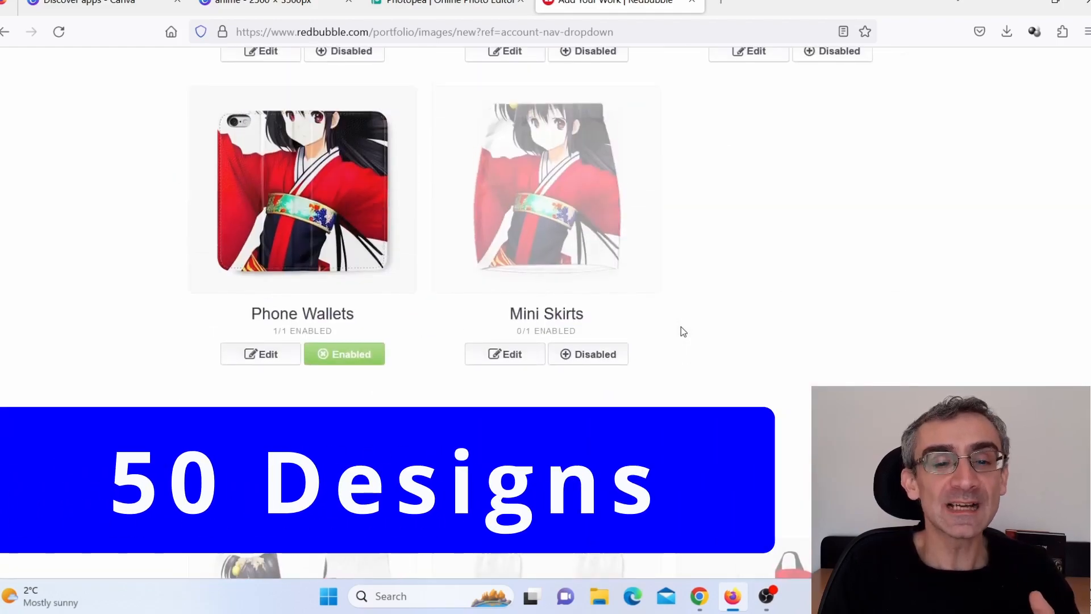
{"action": "scroll", "coordinate": [681, 326], "scroll_direction": "up", "scroll_amount": 15}
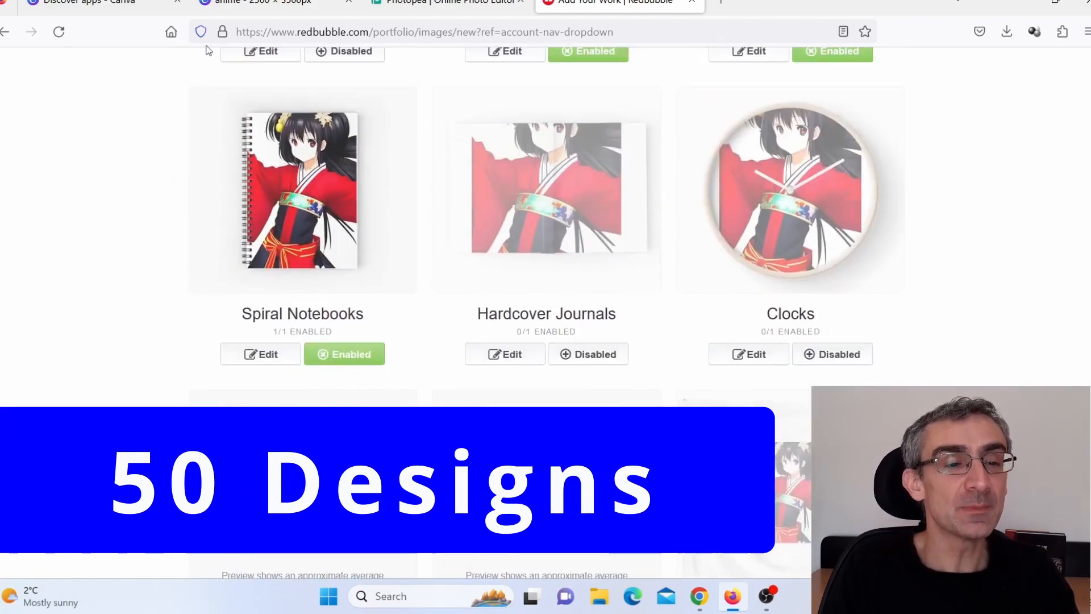
{"action": "left_click", "coordinate": [227, 5]}
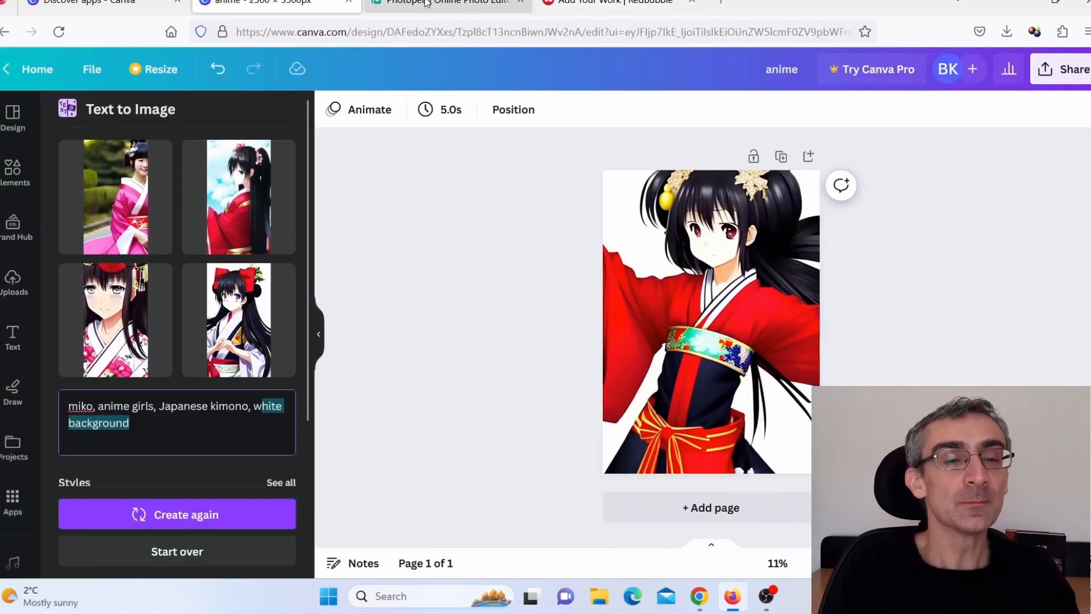
{"action": "left_click", "coordinate": [699, 596]}
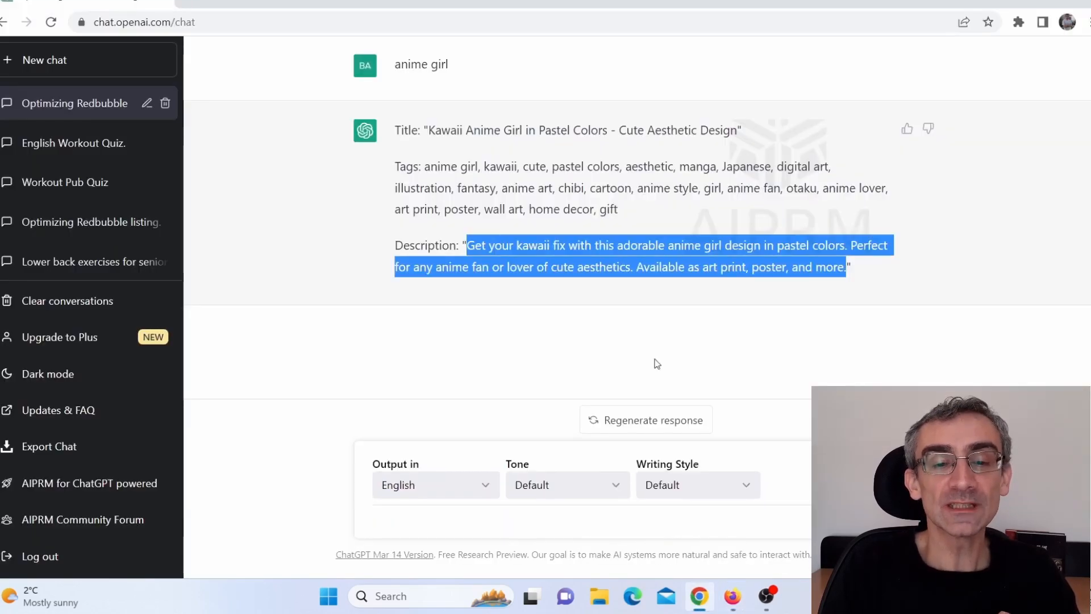
{"action": "left_click_drag", "start_coordinate": [625, 167], "coordinate": [771, 279]}
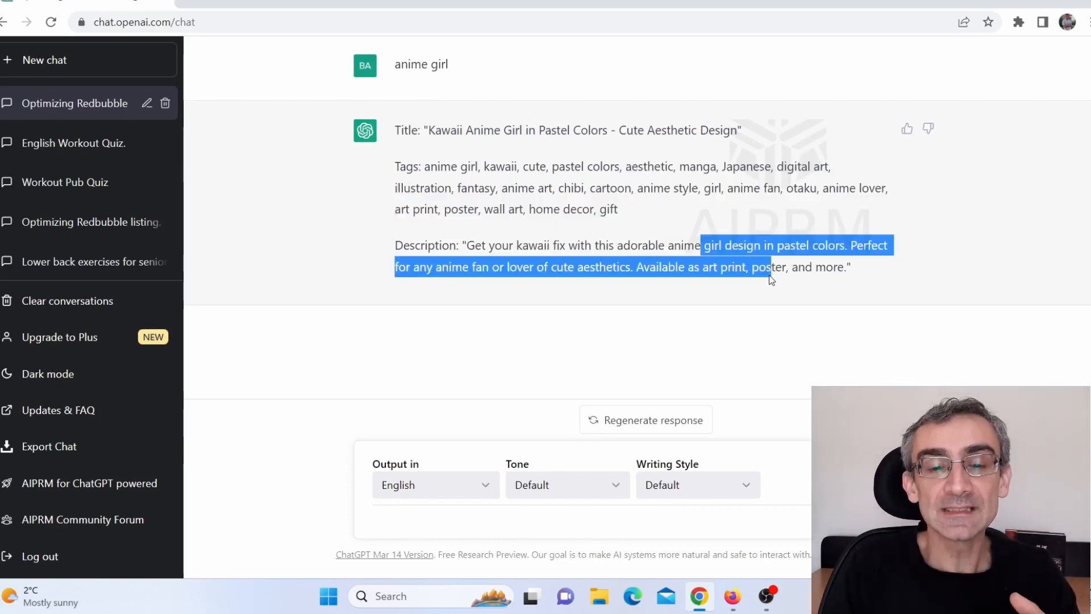
Switch back to the Redbubble work and review its product previews, artwork, title, tags and description.
{"action": "left_click", "coordinate": [731, 595]}
{"action": "left_click", "coordinate": [626, 17]}
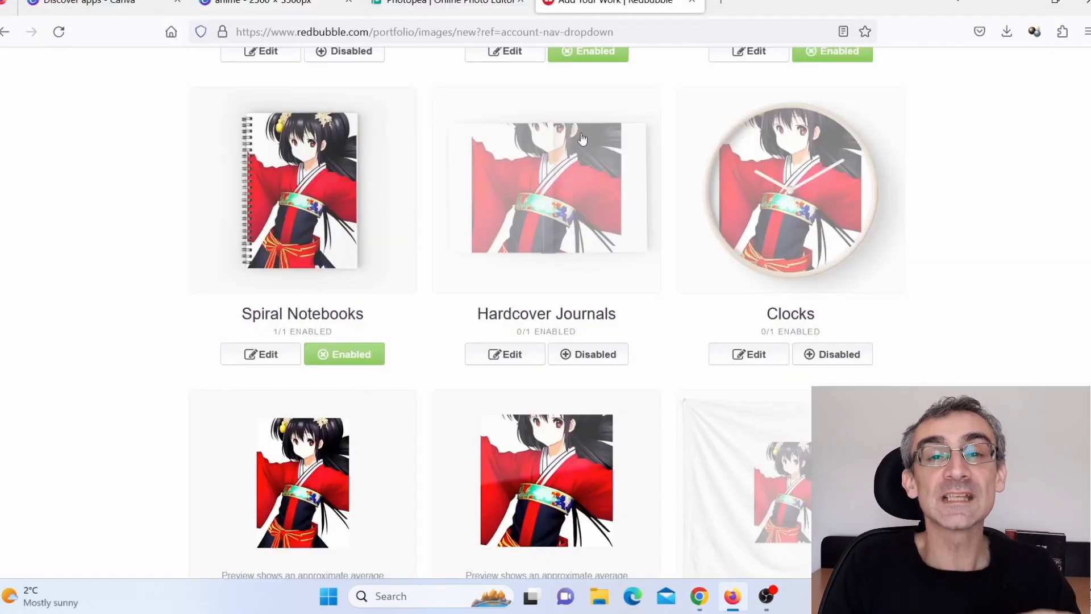
{"action": "scroll", "coordinate": [659, 370], "scroll_direction": "up", "scroll_amount": 10}
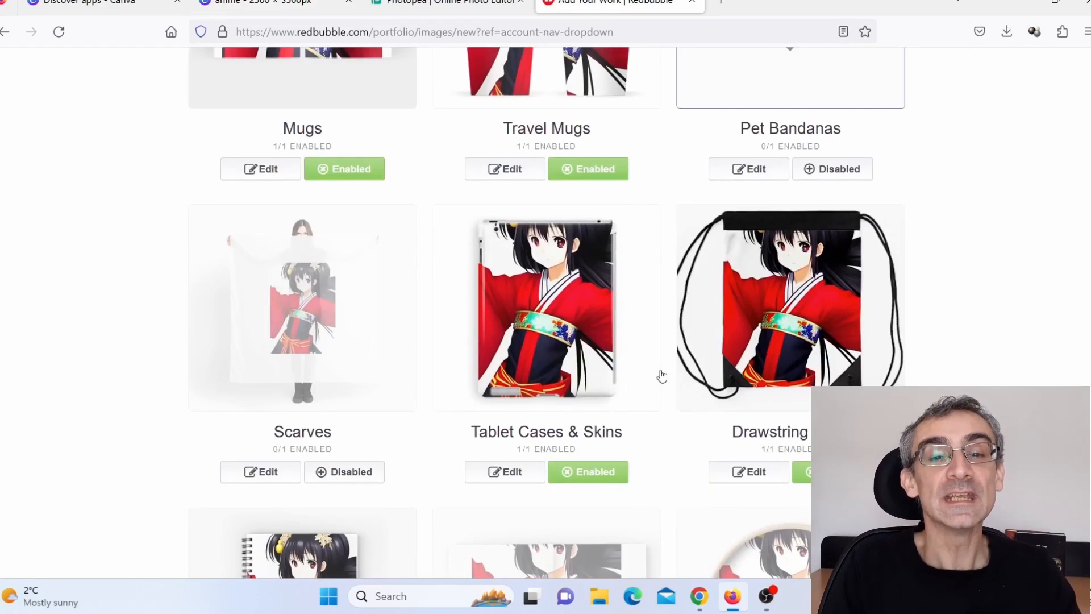
{"action": "scroll", "coordinate": [656, 382], "scroll_direction": "up", "scroll_amount": 10}
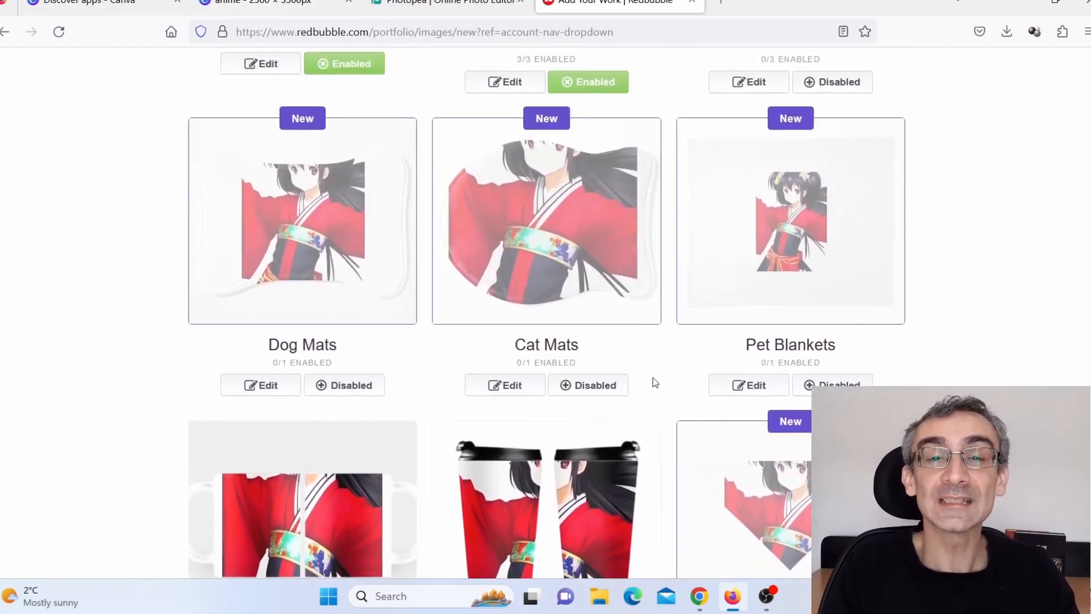
{"action": "scroll", "coordinate": [659, 384], "scroll_direction": "up", "scroll_amount": 10}
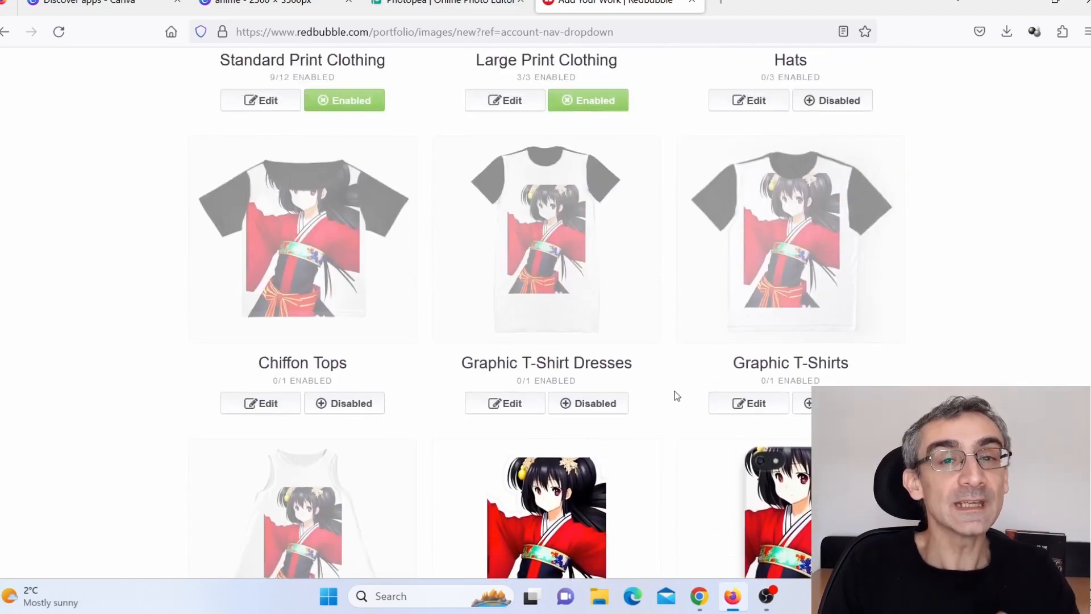
{"action": "scroll", "coordinate": [676, 398], "scroll_direction": "up", "scroll_amount": 10}
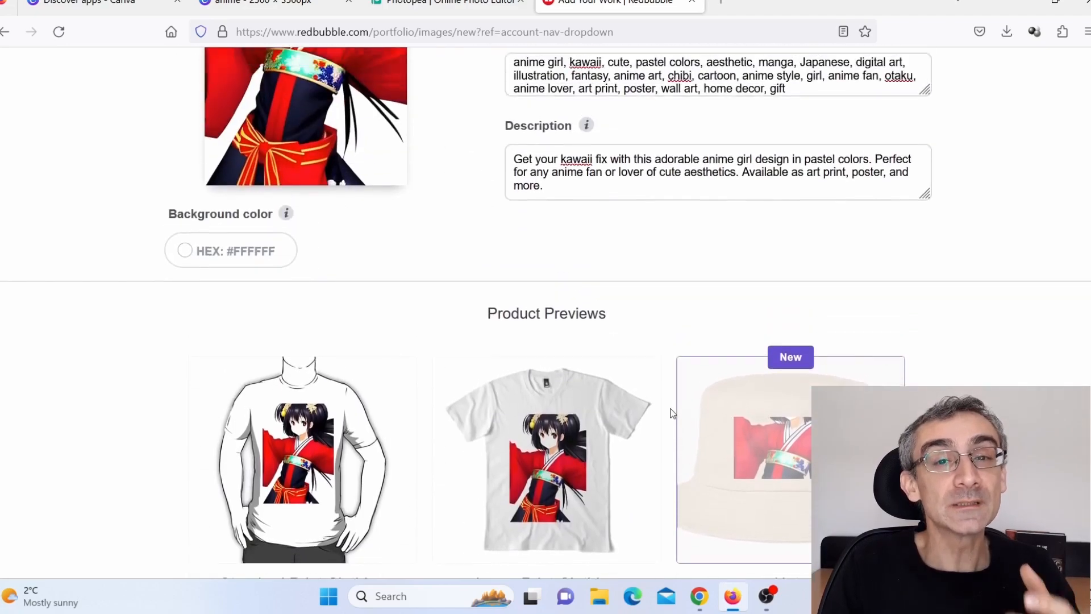
{"action": "scroll", "coordinate": [671, 409], "scroll_direction": "up", "scroll_amount": 1}
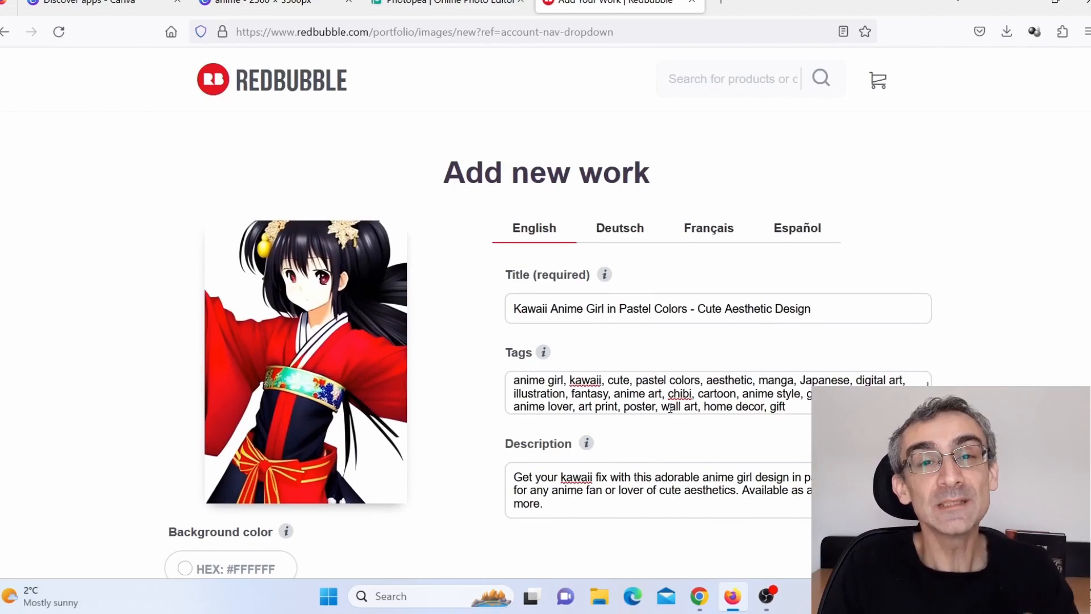